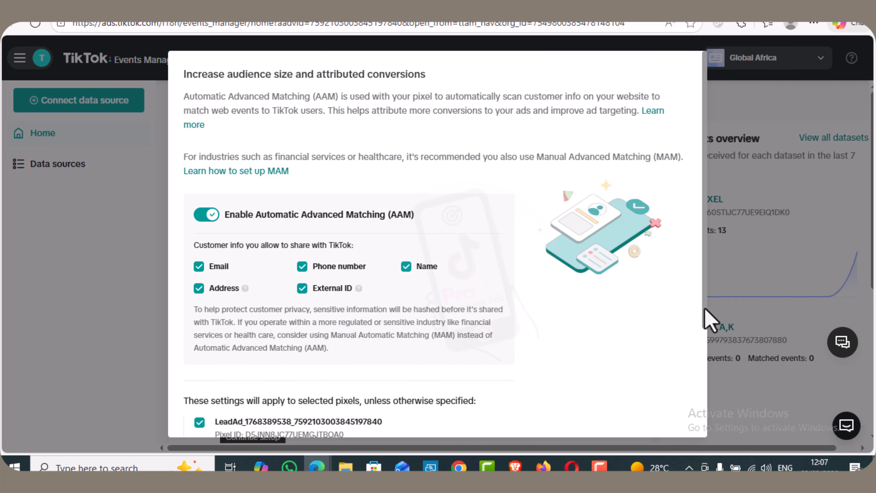
# Step: Dismiss the Automatic Advanced Matching prompt for 2 months and start connecting a new Web data source
pyautogui.moveTo(704, 314); pyautogui.dragTo(704, 429)
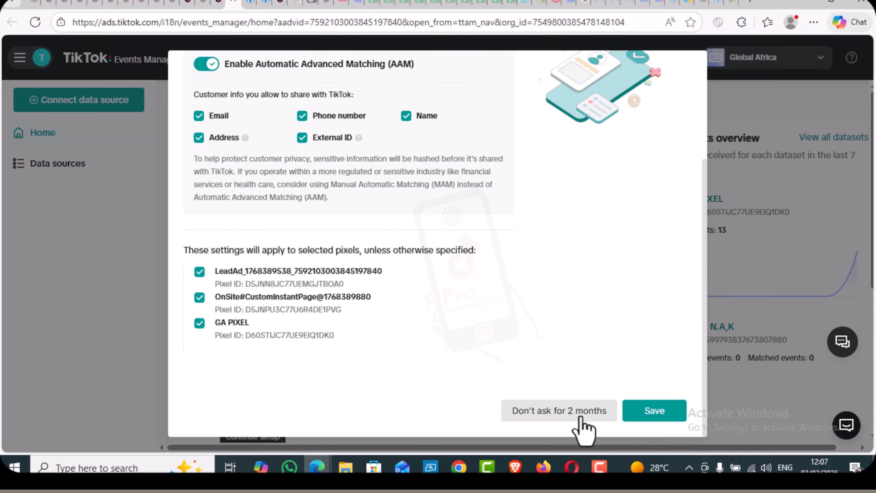
pyautogui.click(580, 418)
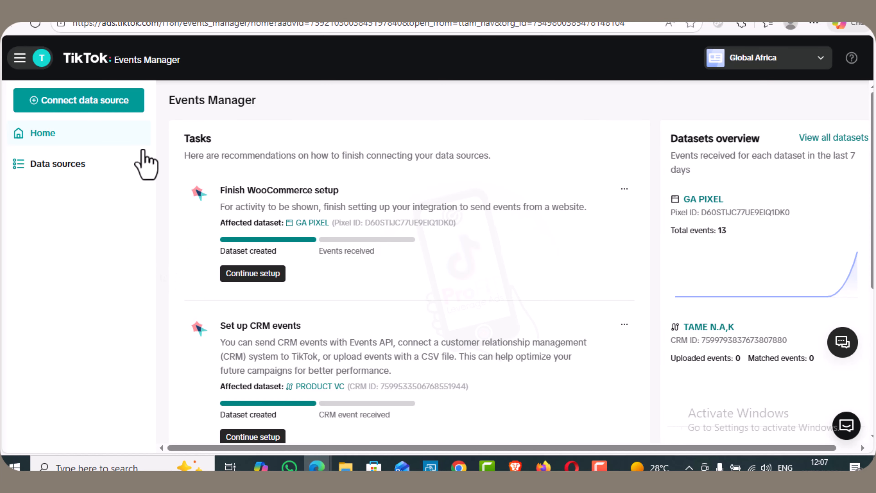
pyautogui.click(85, 108)
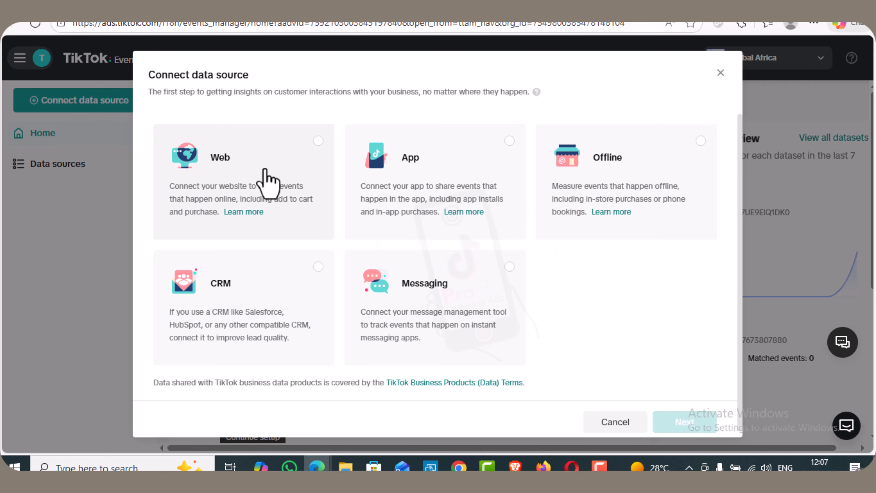
pyautogui.click(267, 180)
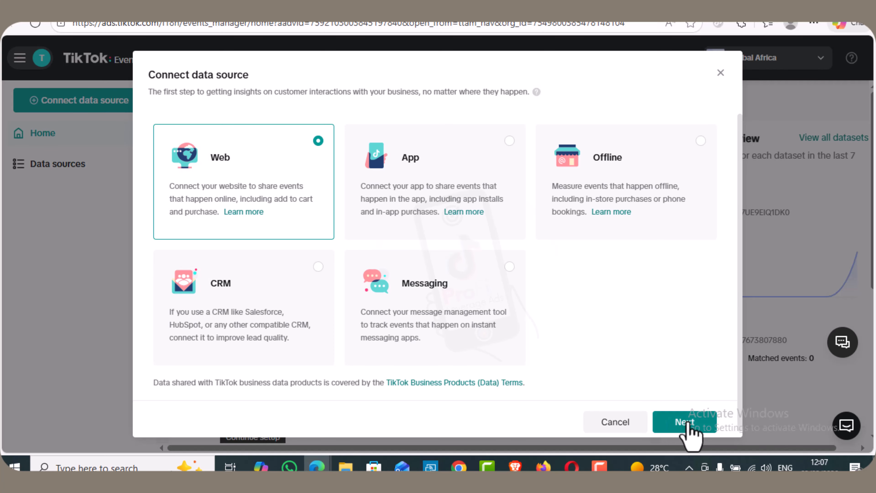
pyautogui.click(685, 421)
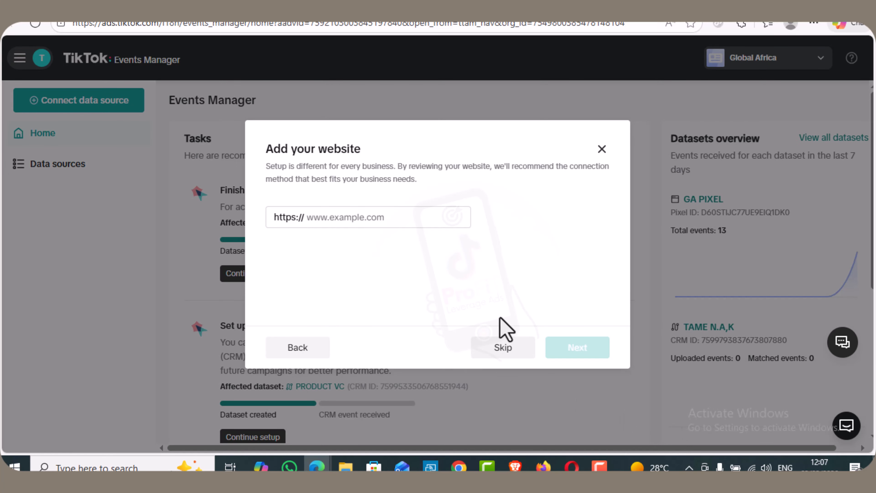
# Step: Add needmet.com.ng/ as the website for the new data source and continue
pyautogui.click(395, 220)
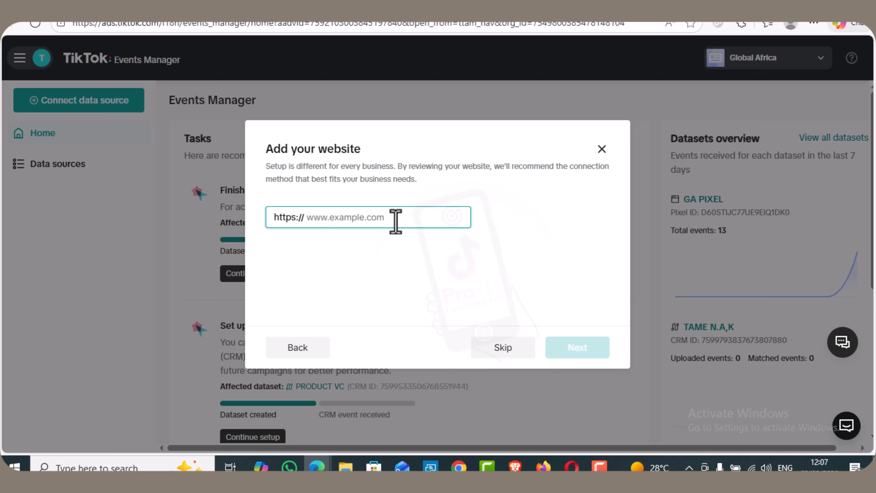
pyautogui.write('needmet.com.ng/adcreative/')
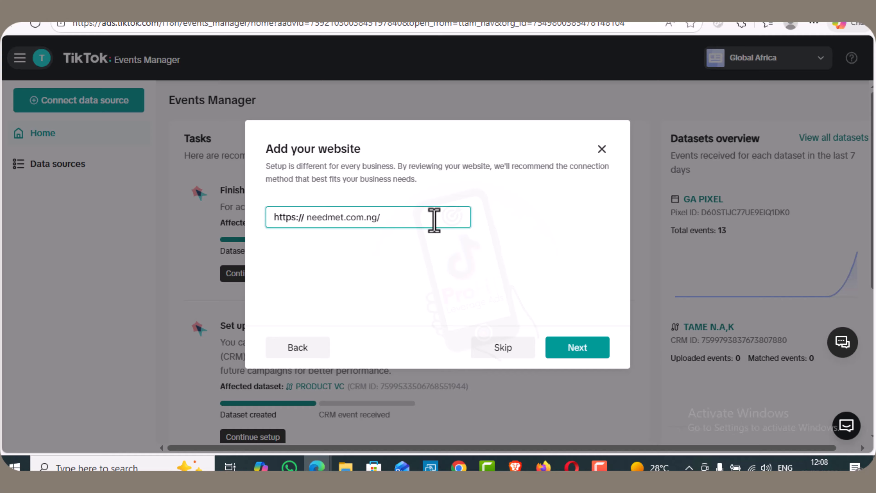
pyautogui.click(576, 347)
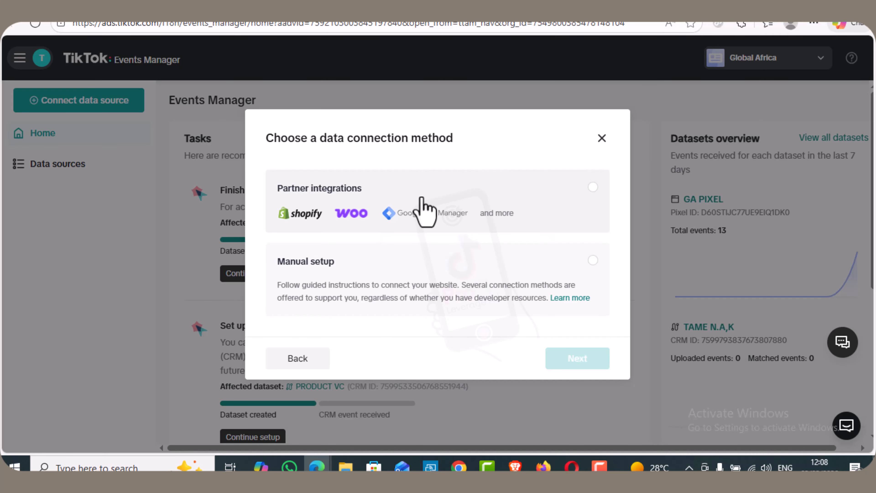
# Step: Choose partner integrations as the connection method and pick WordPress, set up without WooCommerce, as the partner
pyautogui.click(425, 212)
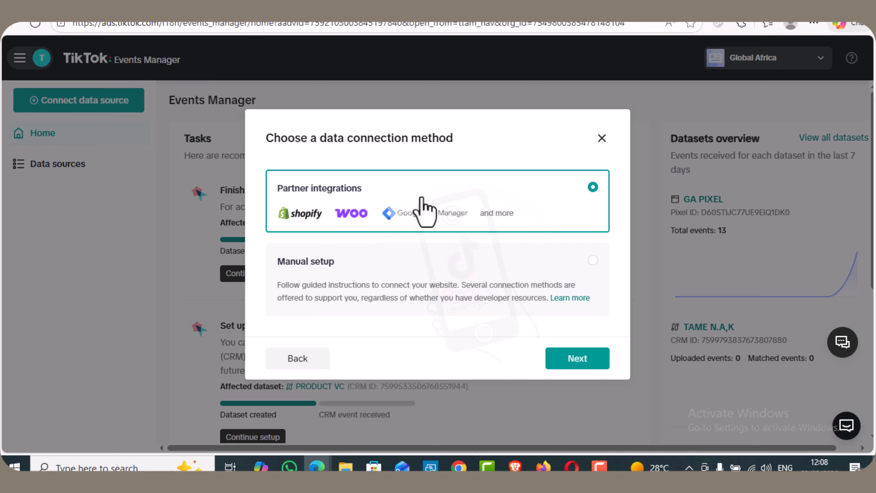
pyautogui.click(580, 363)
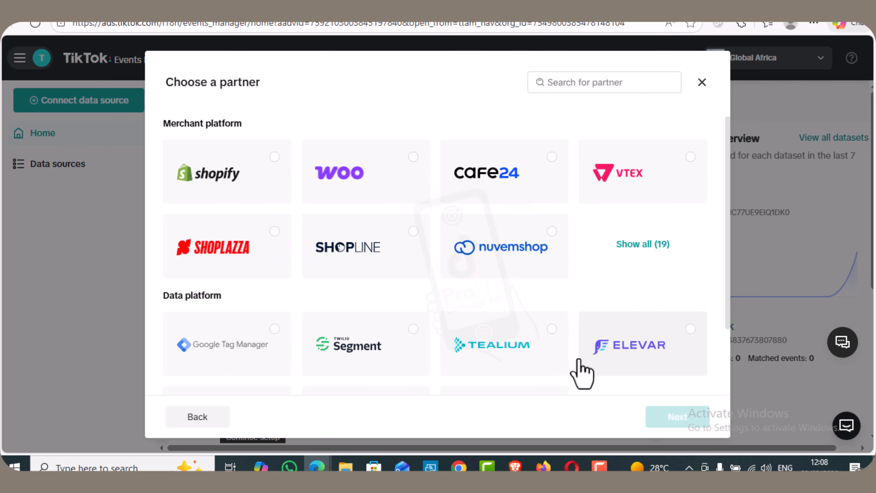
pyautogui.click(582, 88)
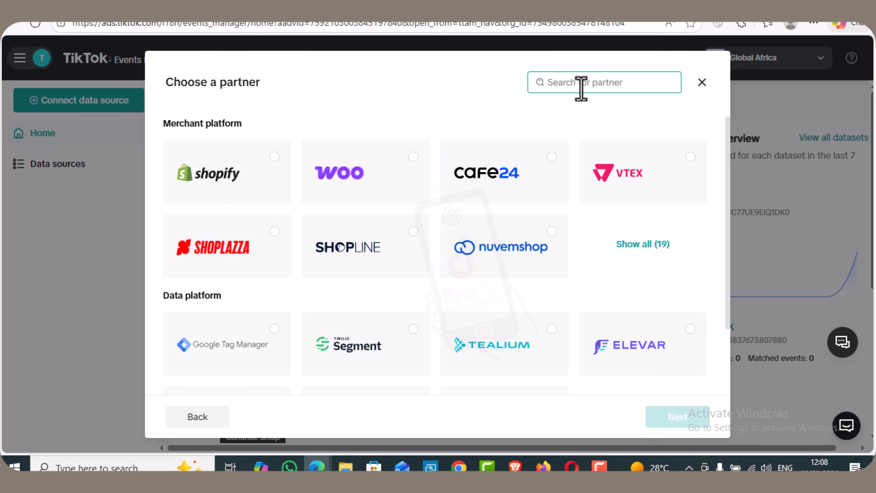
pyautogui.write('wo')
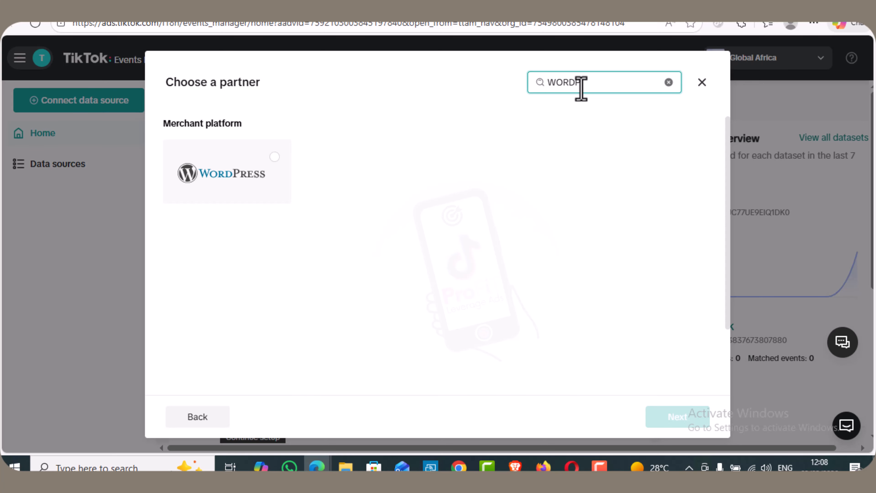
pyautogui.click(219, 174)
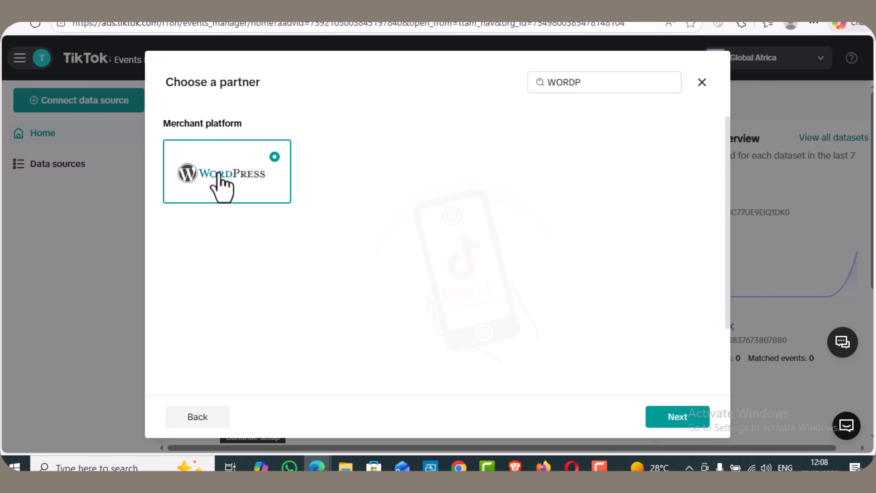
pyautogui.click(679, 422)
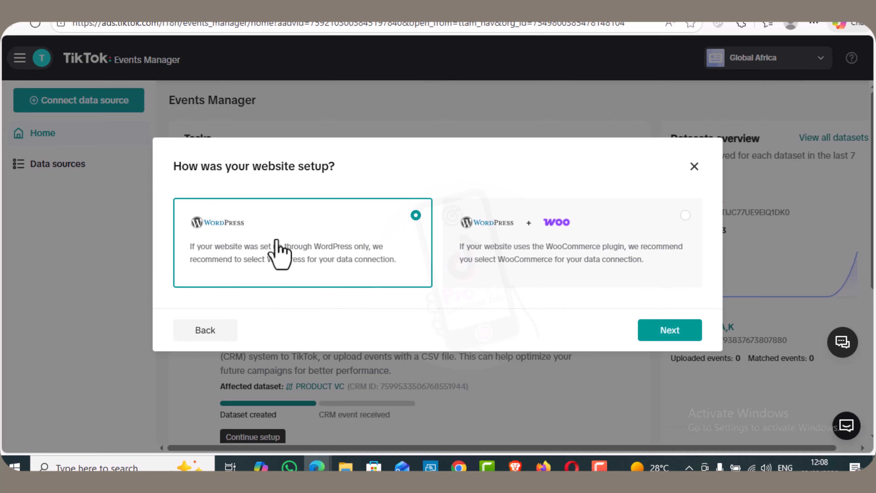
pyautogui.click(661, 333)
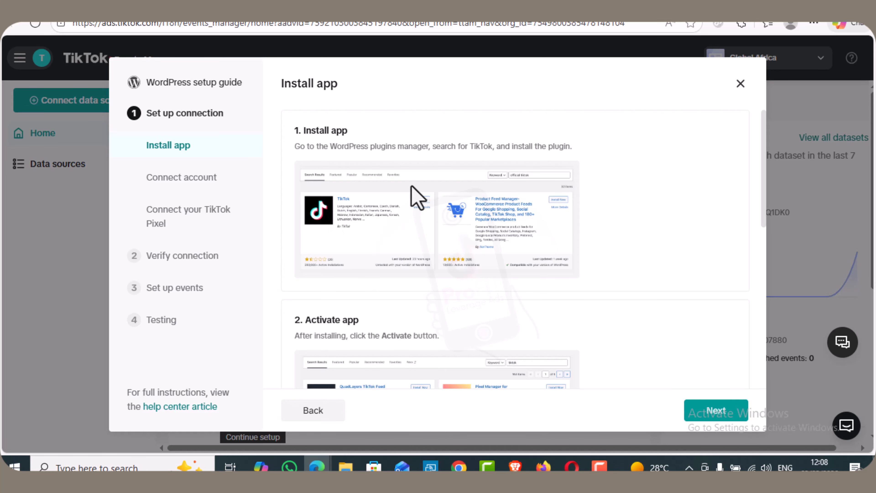
# Step: Review the plugin instructions in the WordPress setup guide, and switch to the site's WordPress admin to open the Add Plugins page
pyautogui.moveTo(766, 160); pyautogui.dragTo(761, 223)
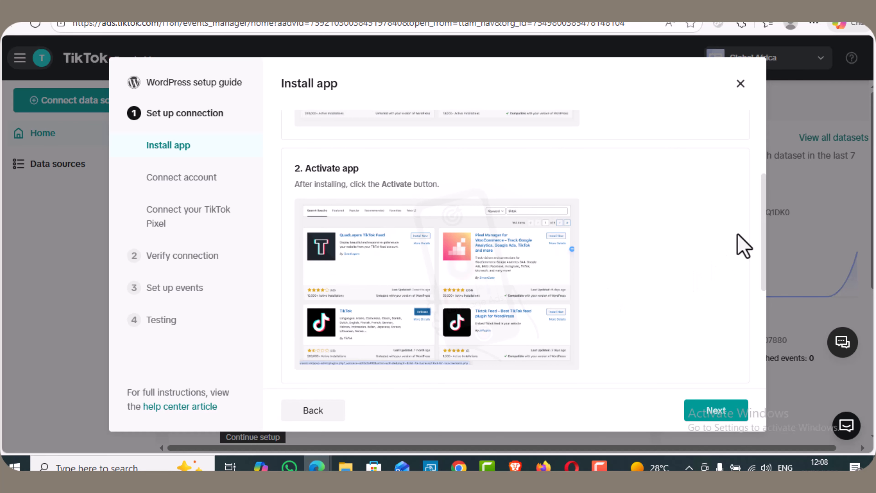
pyautogui.moveTo(762, 235); pyautogui.dragTo(761, 329)
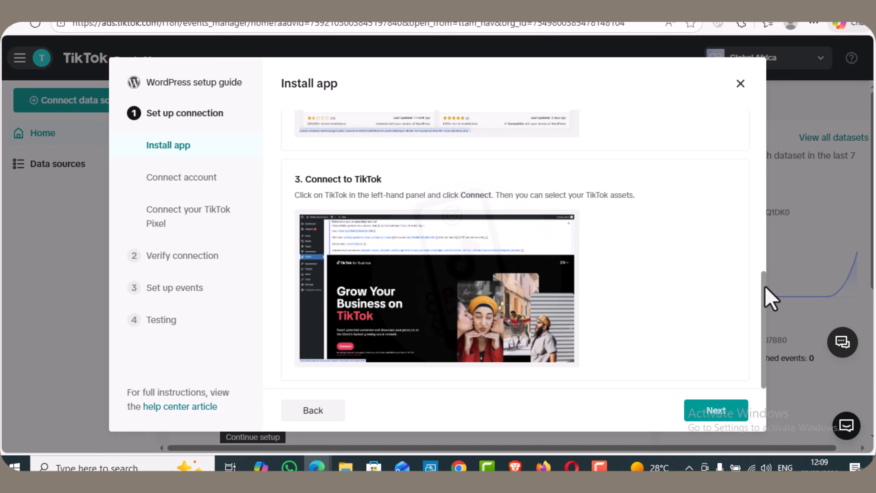
pyautogui.moveTo(768, 297); pyautogui.dragTo(755, 129)
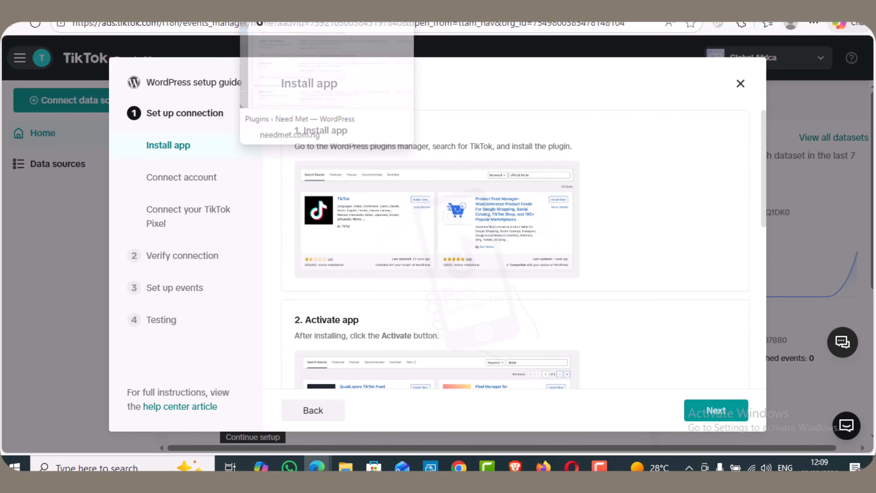
pyautogui.click(259, 22)
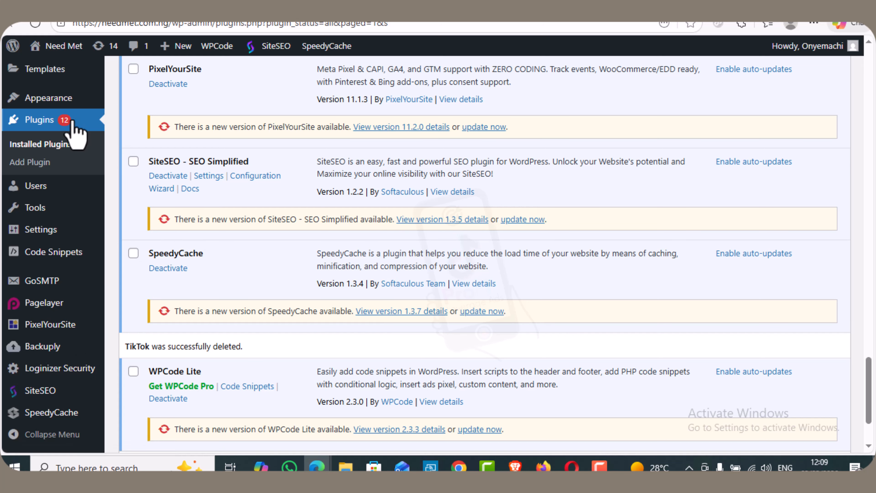
pyautogui.click(54, 125)
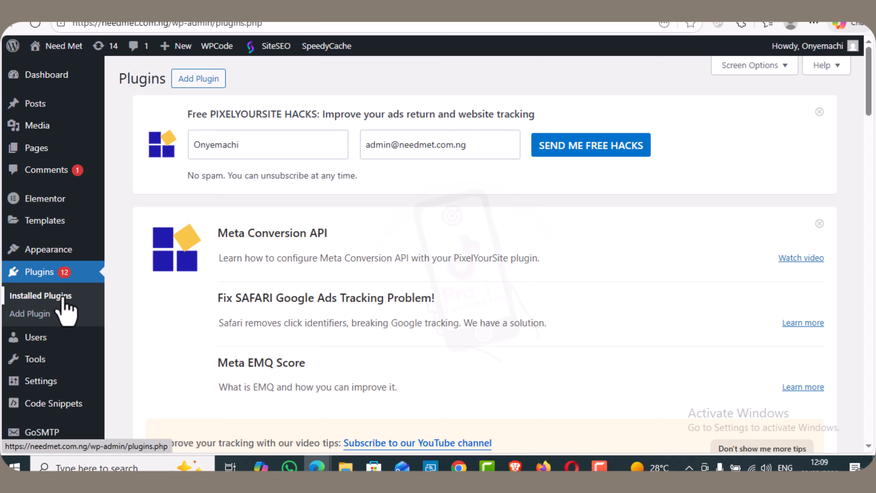
pyautogui.click(40, 317)
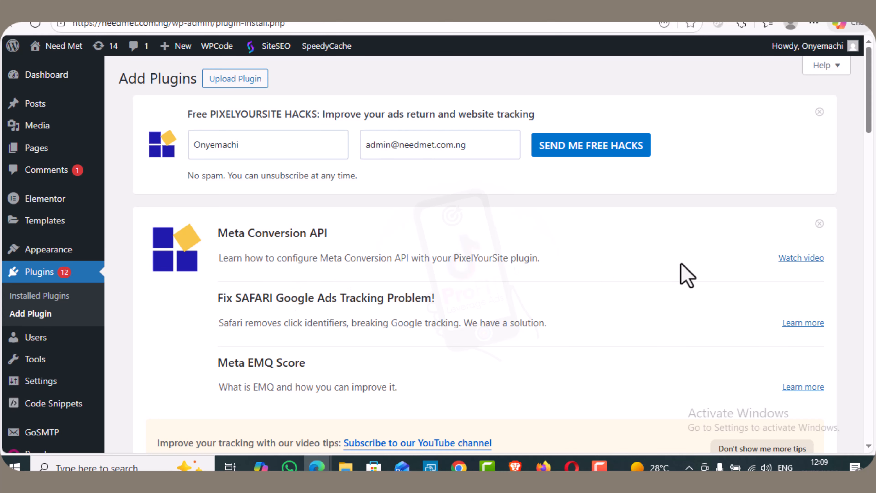
# Step: Search the WordPress plugin directory for TikTok
pyautogui.moveTo(871, 108); pyautogui.dragTo(872, 251)
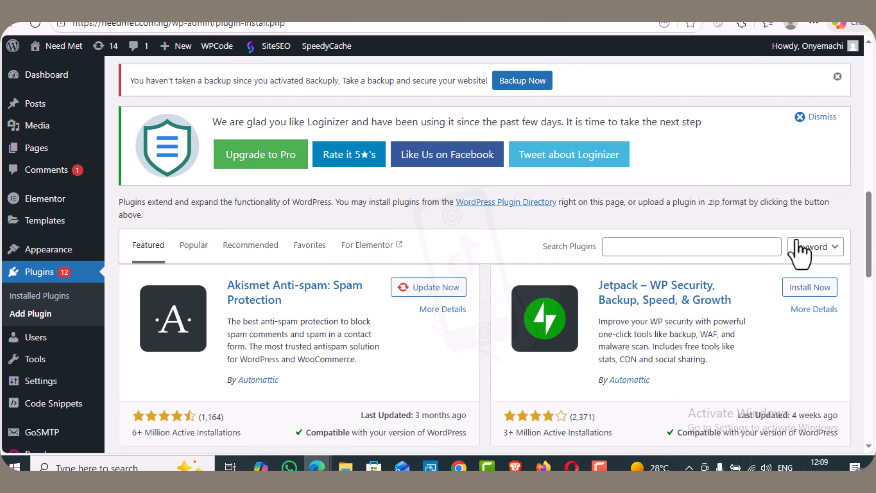
pyautogui.click(674, 247)
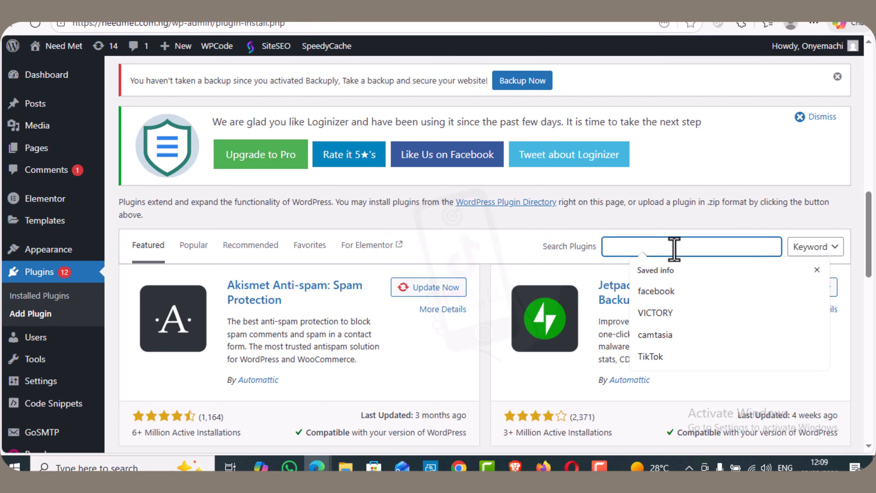
pyautogui.write('TikTok')
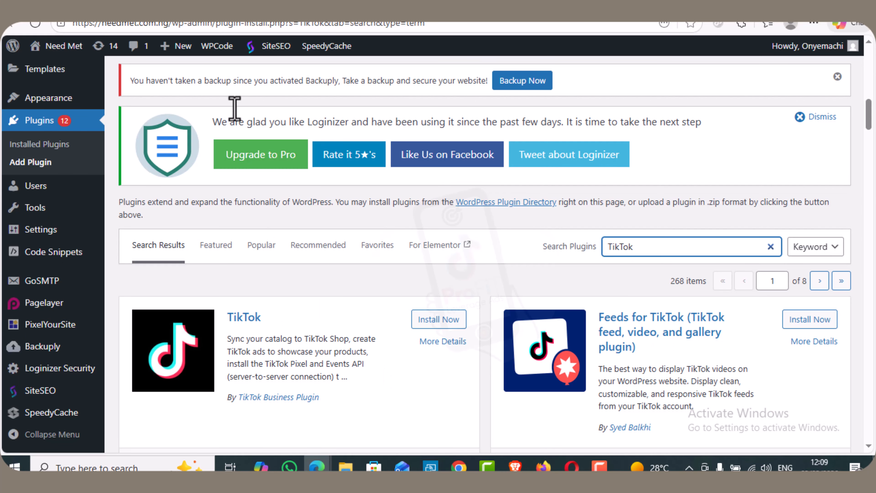
# Step: Install and activate the TikTok plugin by TikTok Business Plugin, checking against the Events Manager setup guide
pyautogui.click(244, 24)
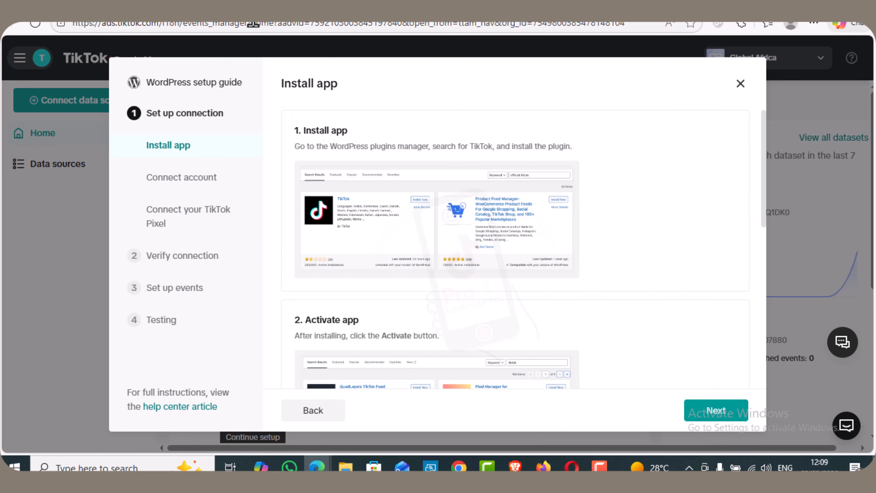
pyautogui.click(262, 22)
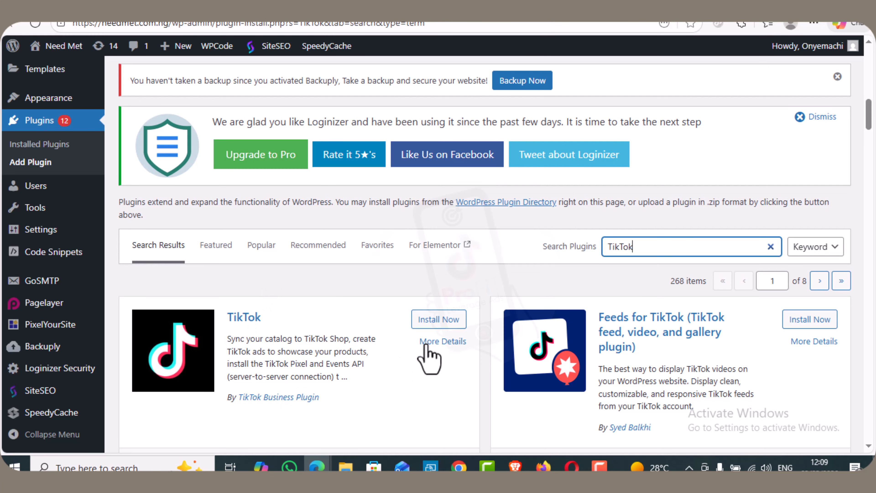
pyautogui.click(436, 323)
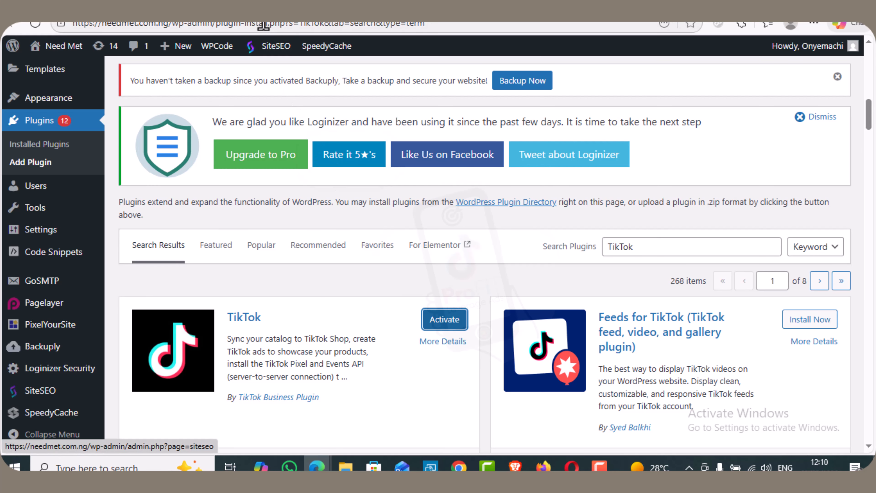
pyautogui.click(241, 21)
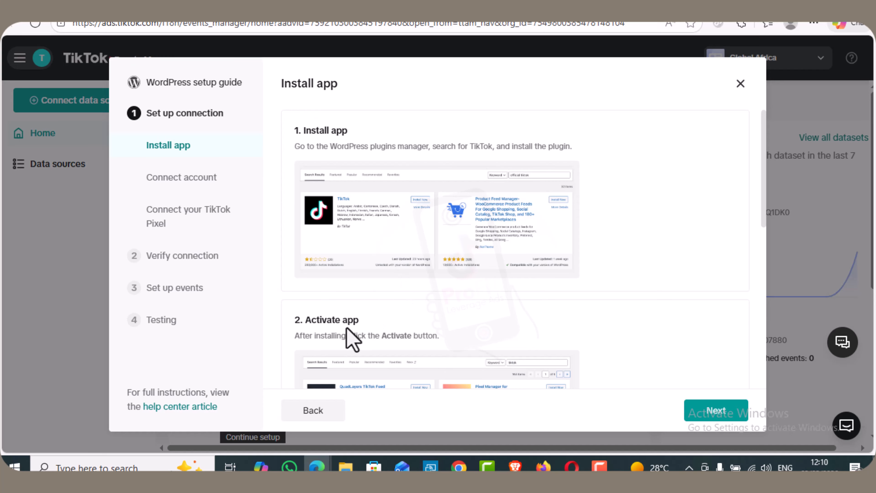
pyautogui.click(246, 7)
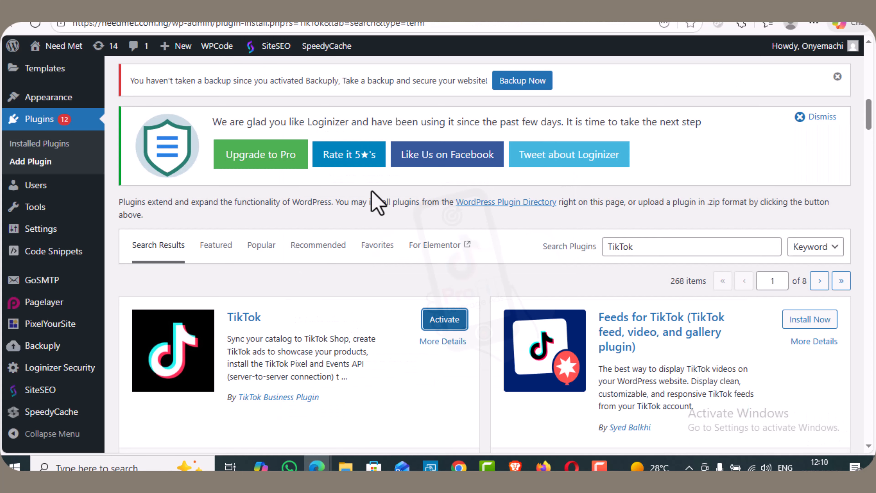
pyautogui.click(445, 320)
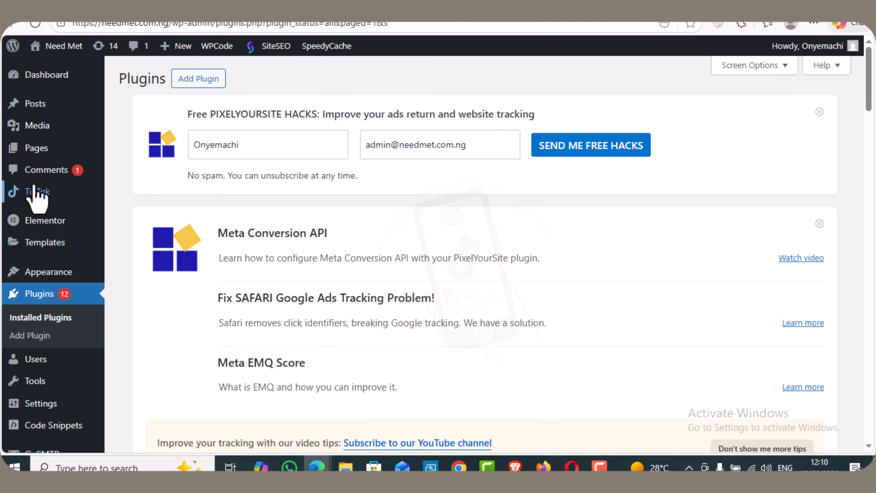
# Step: Check the Connect to TikTok instructions in the setup guide and open the TikTok plugin's page in WordPress at its Connect option
pyautogui.click(51, 201)
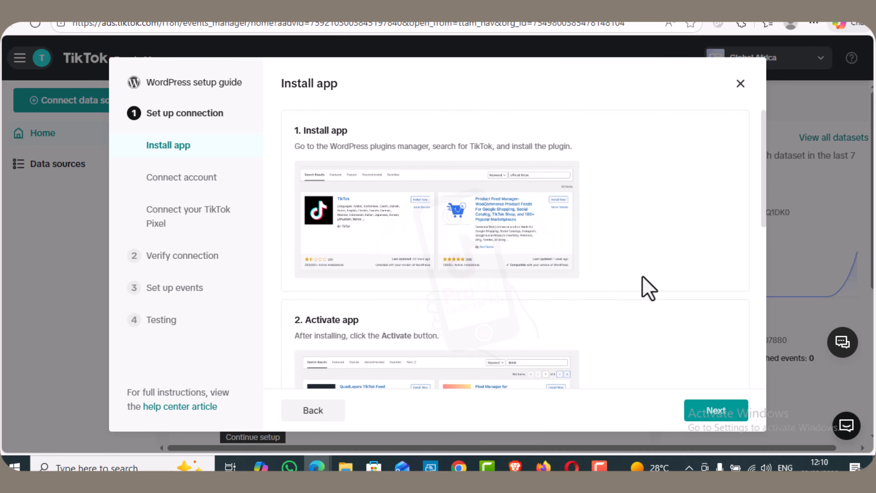
pyautogui.moveTo(763, 191); pyautogui.dragTo(765, 285)
pyautogui.scroll(-4, 765, 290)
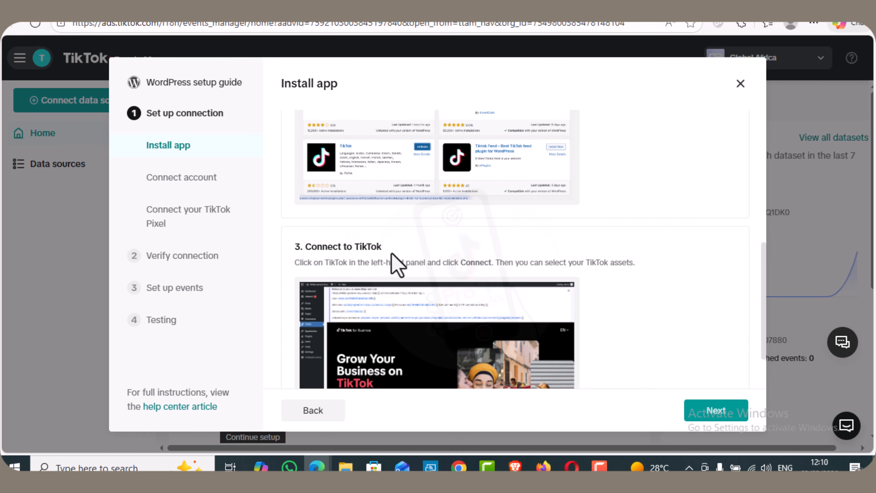
pyautogui.click(258, 23)
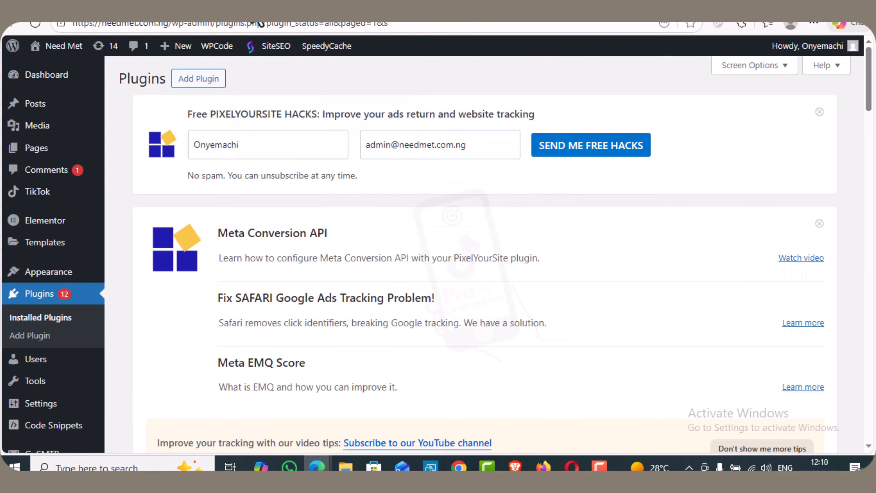
pyautogui.click(48, 194)
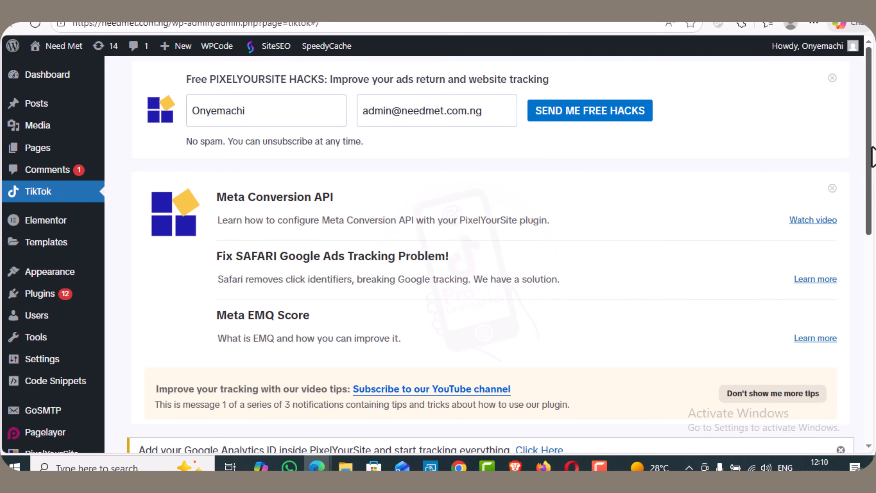
pyautogui.moveTo(871, 142); pyautogui.dragTo(875, 275)
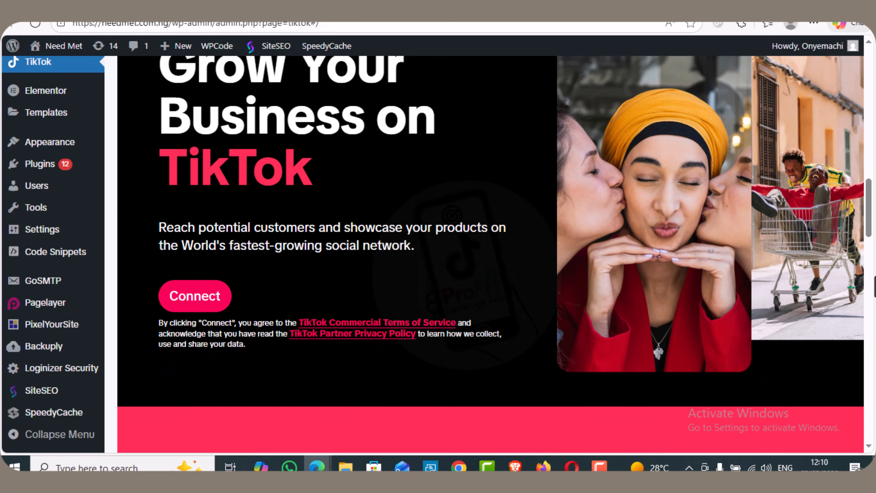
# Step: Start connecting the TikTok plugin, check the linked TikTok For Business account, and connect the BEAT THE REST Business Center
pyautogui.click(202, 299)
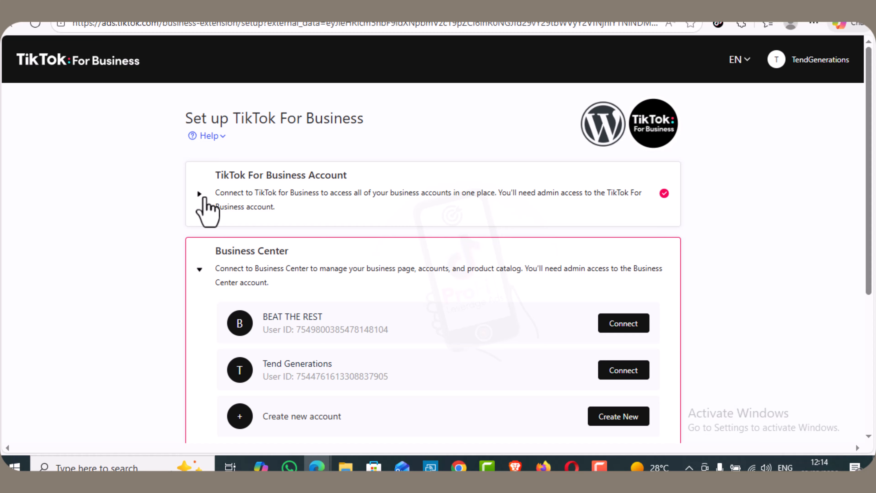
pyautogui.click(203, 198)
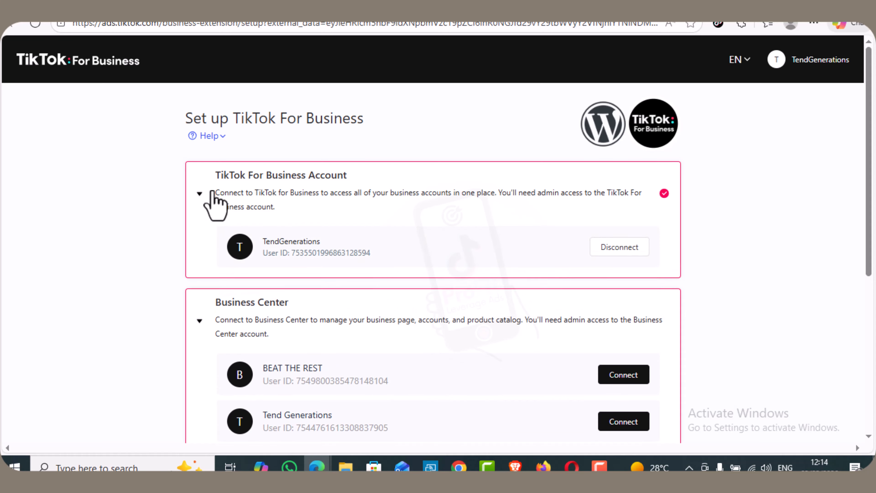
pyautogui.click(200, 194)
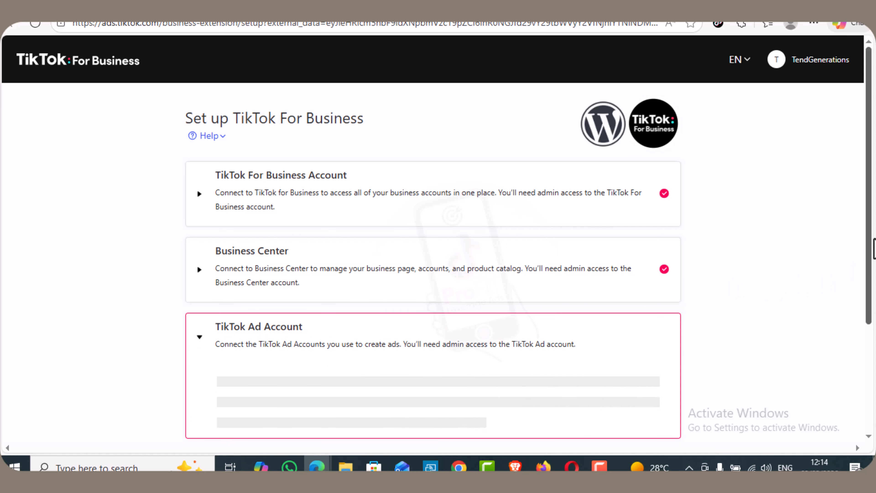
# Step: Connect the Global Africa ad account as the TikTok Ad Account
pyautogui.moveTo(869, 251); pyautogui.dragTo(868, 298)
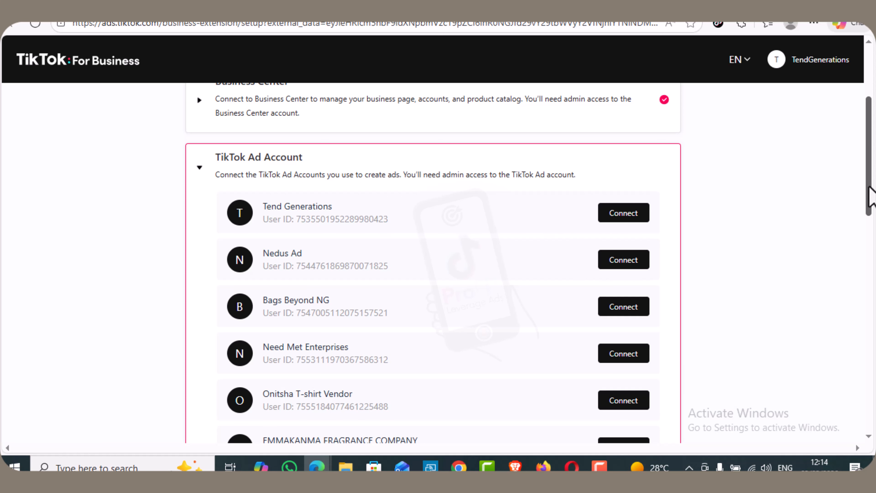
pyautogui.moveTo(870, 195); pyautogui.dragTo(873, 243)
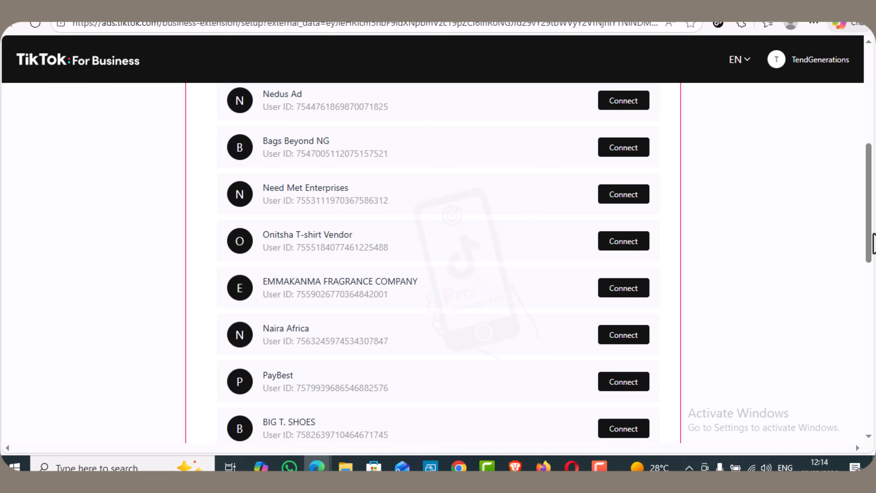
pyautogui.scroll(-7, 874, 273)
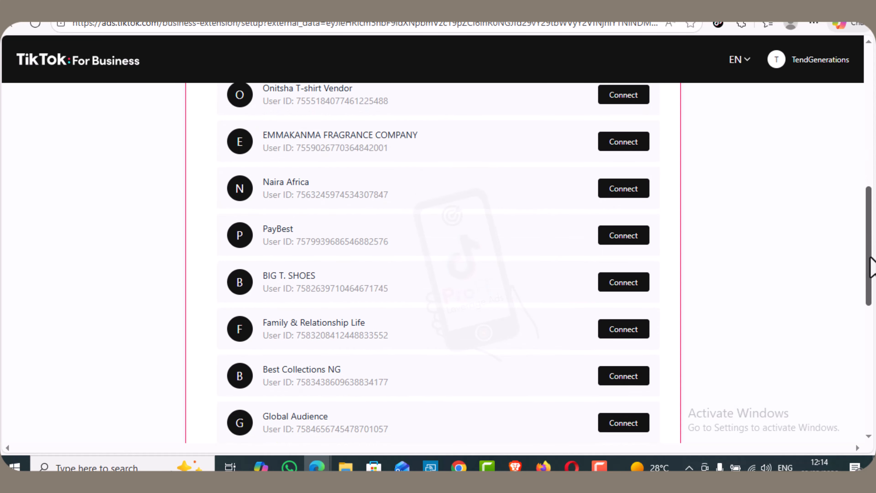
pyautogui.moveTo(873, 293); pyautogui.dragTo(868, 330)
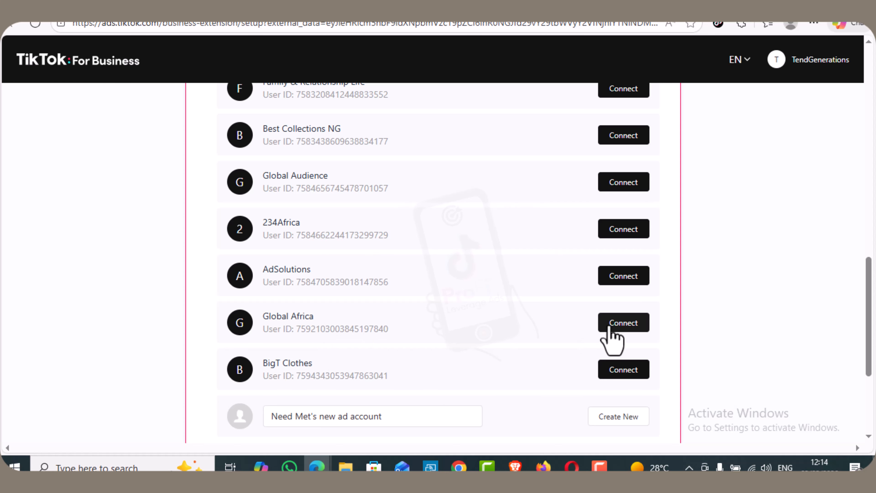
pyautogui.click(624, 327)
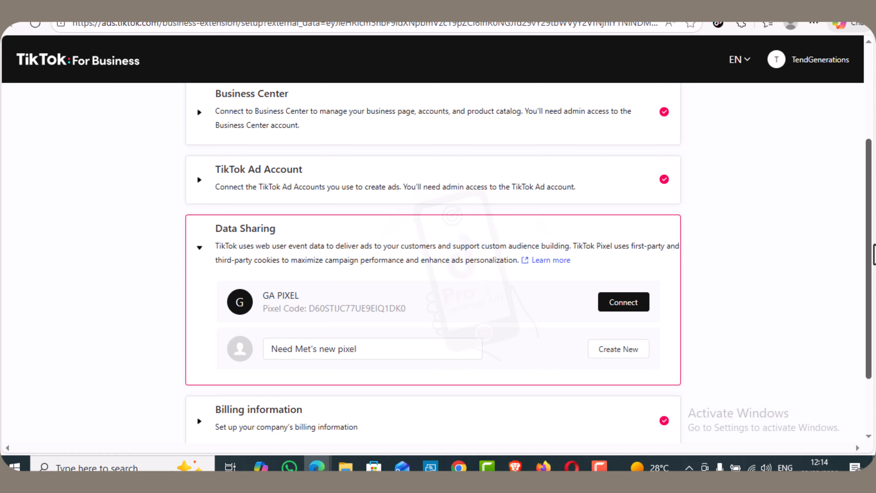
# Step: Create a new pixel named "Global Africa" under Data Sharing
pyautogui.moveTo(870, 240); pyautogui.dragTo(865, 165)
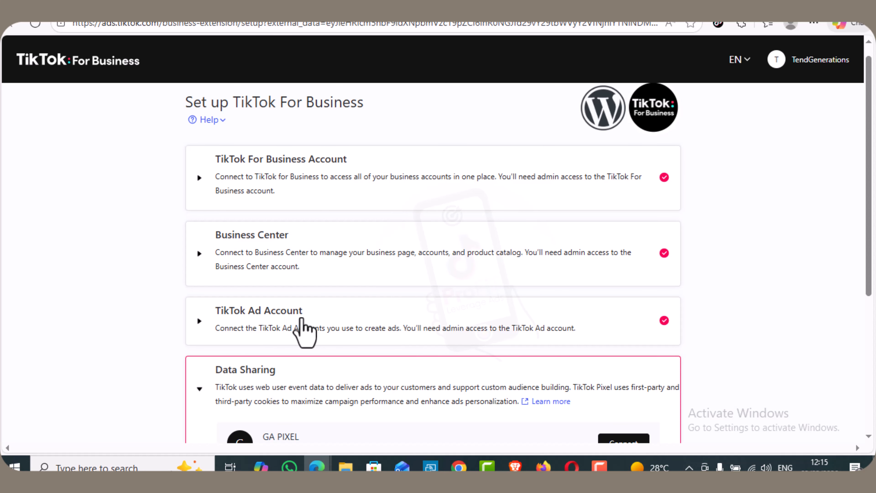
pyautogui.moveTo(870, 239); pyautogui.dragTo(875, 334)
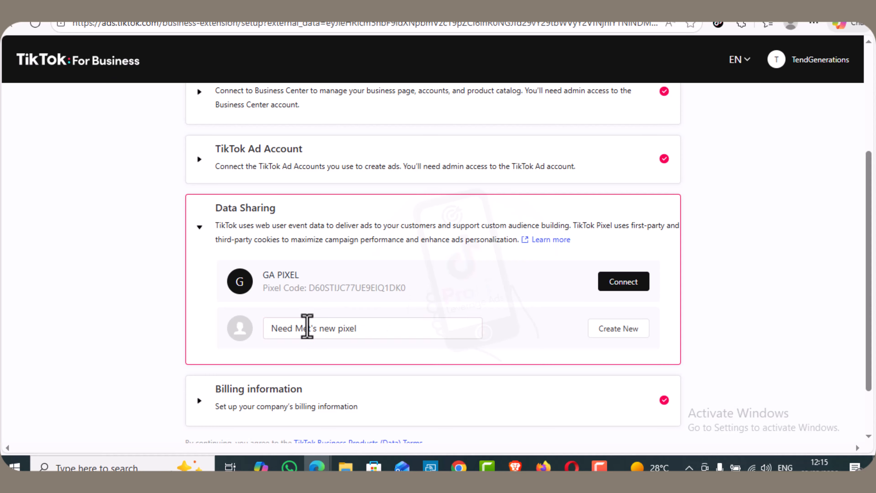
pyautogui.click(315, 328)
pyautogui.hotkey('ctrl', 'a')
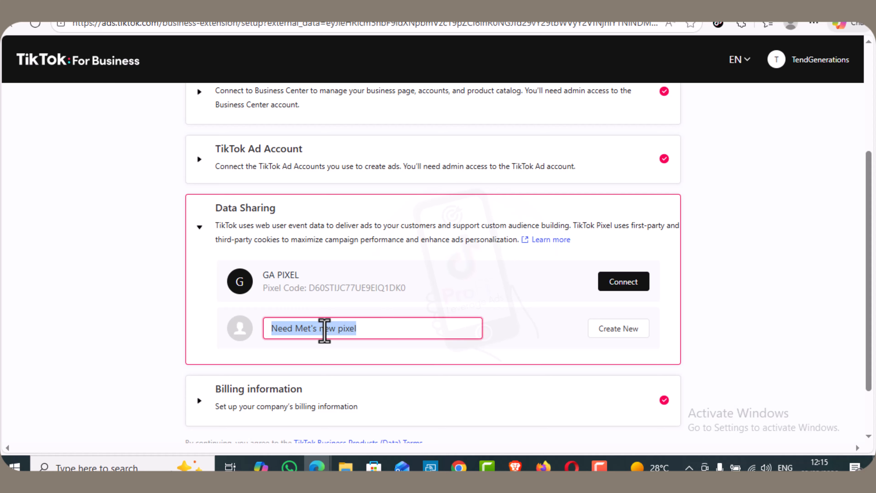
pyautogui.write('Global')
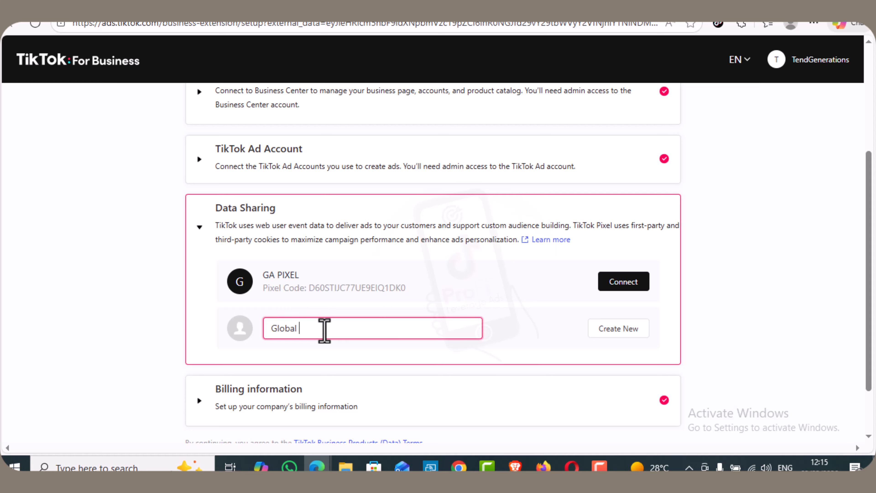
pyautogui.write(' Africa')
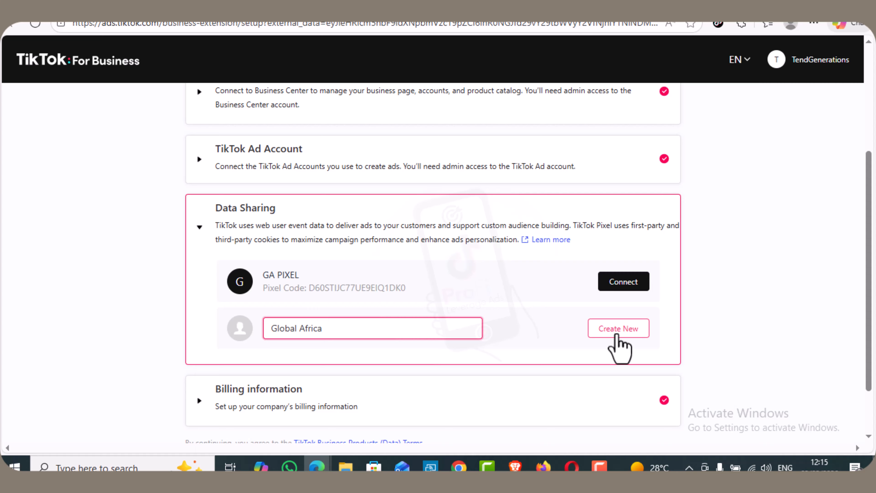
pyautogui.click(617, 336)
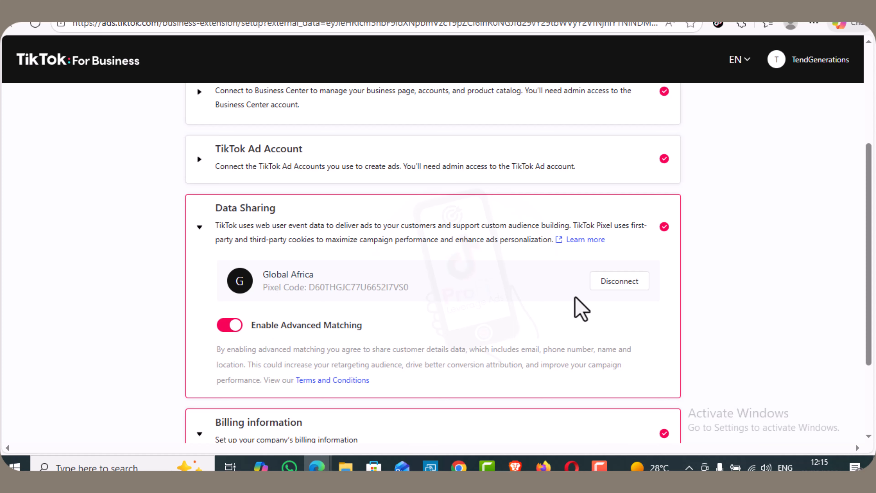
# Step: Check the billing information, finish the TikTok For Business setup, and continue to the data connection setup
pyautogui.scroll(-3, 874, 235)
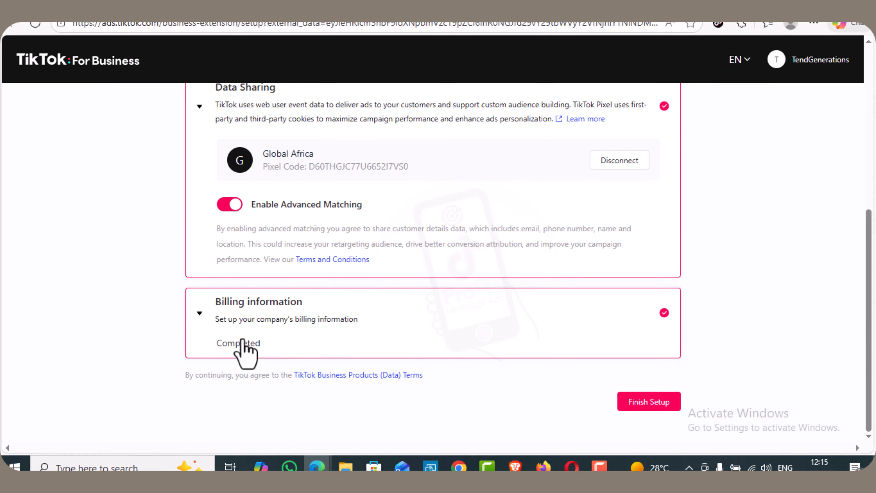
pyautogui.click(200, 314)
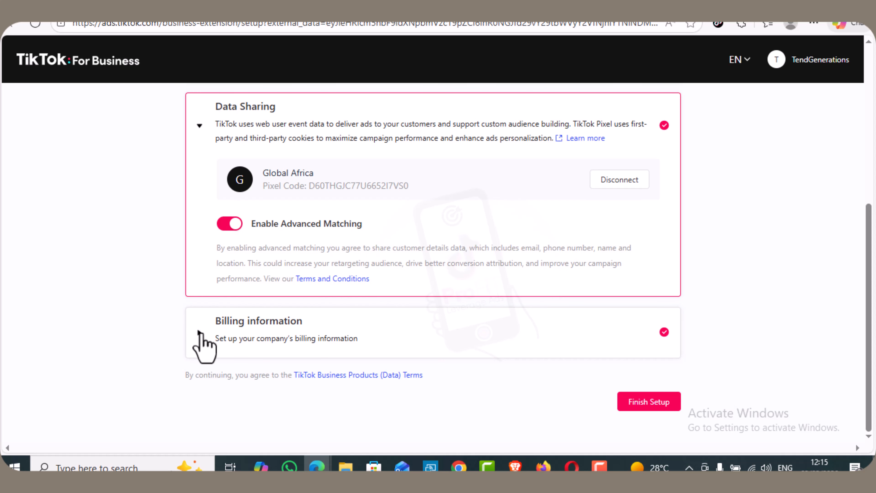
pyautogui.click(204, 342)
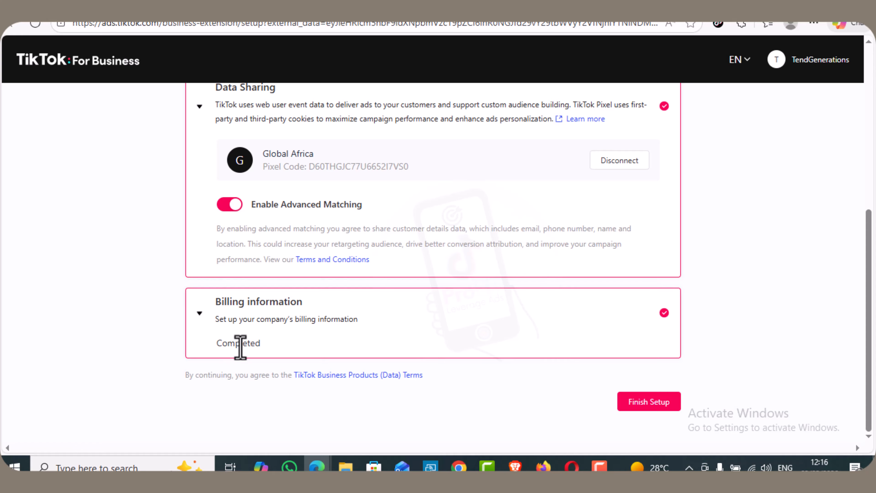
pyautogui.click(641, 406)
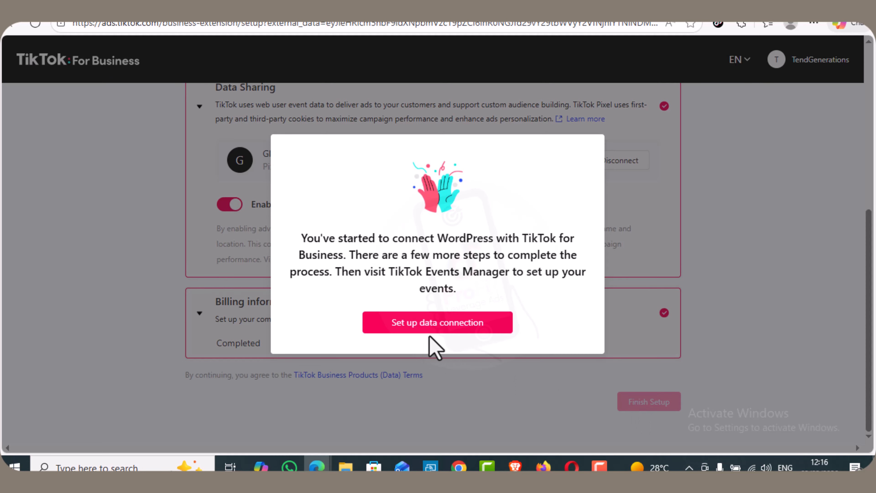
pyautogui.click(439, 329)
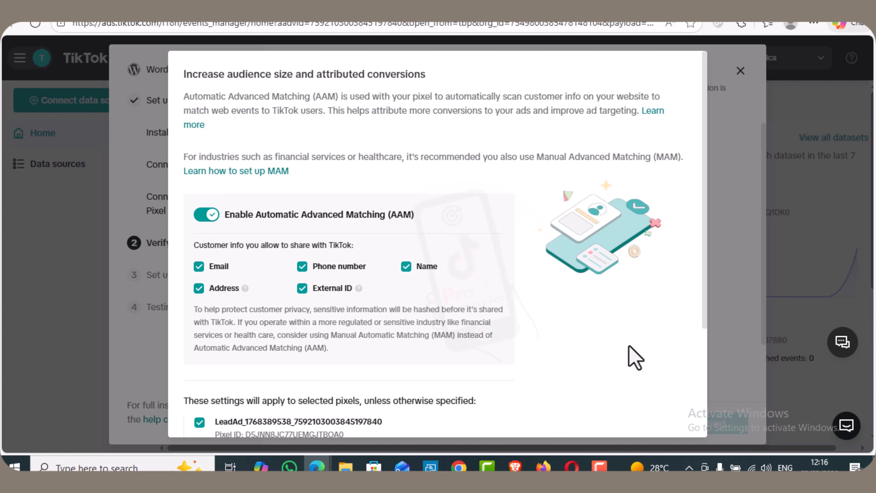
pyautogui.moveTo(706, 290); pyautogui.dragTo(701, 401)
pyautogui.click(640, 412)
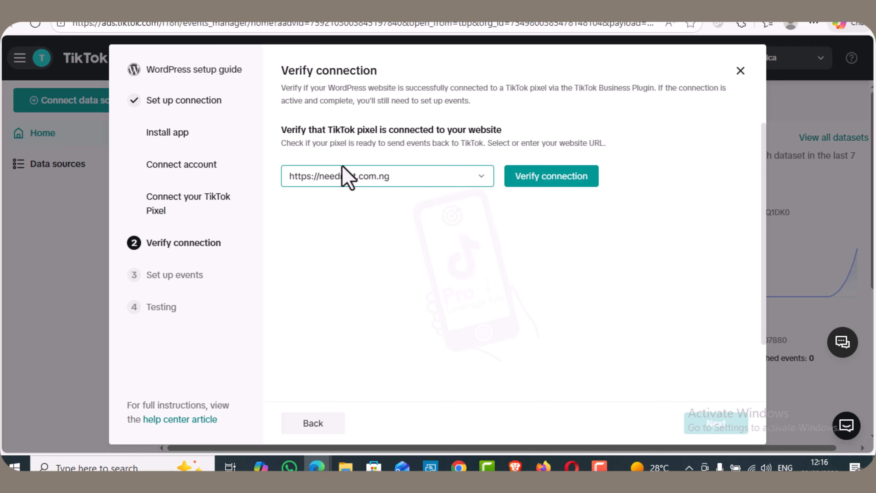
pyautogui.click(551, 178)
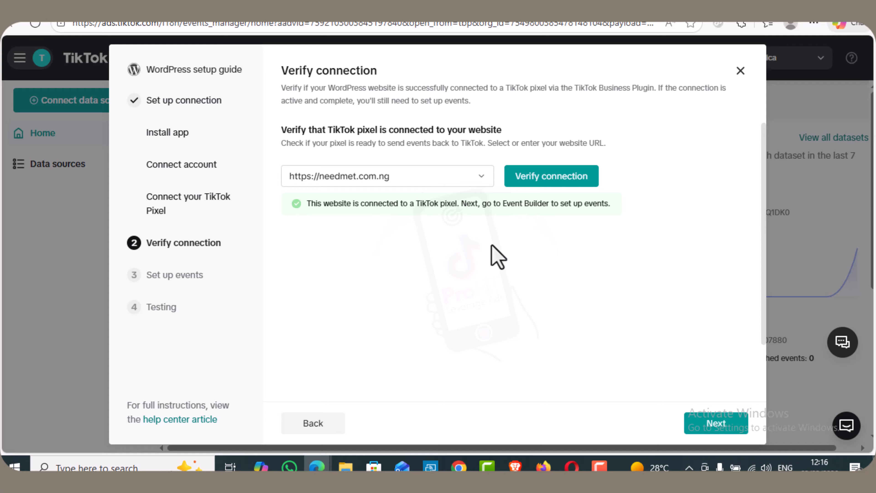
pyautogui.click(711, 426)
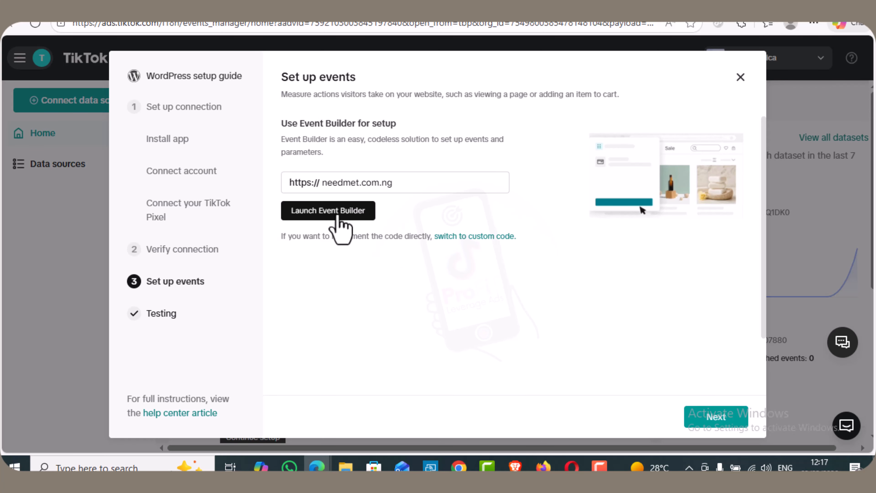
# Step: Set the event setup URL to needmet.com.ng/adcreative/ and launch Event Builder
pyautogui.click(402, 187)
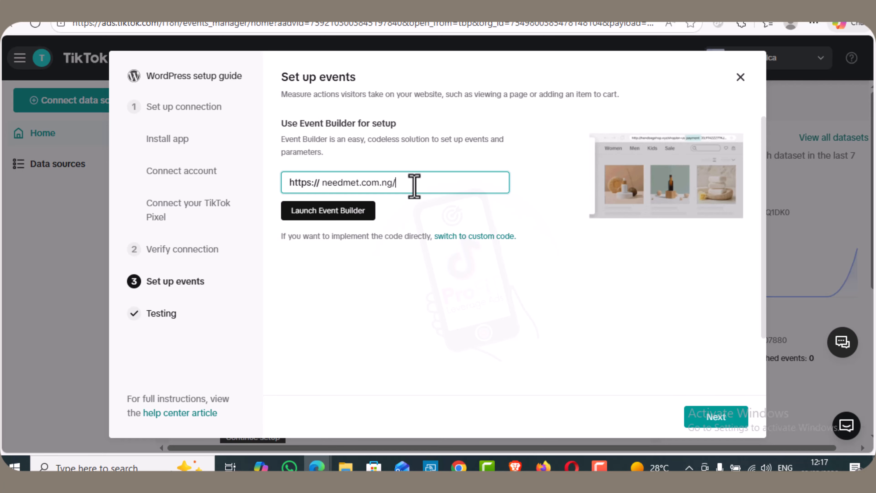
pyautogui.hotkey('ctrl', 'a')
pyautogui.write('needmet.com.ng/adcreative/')
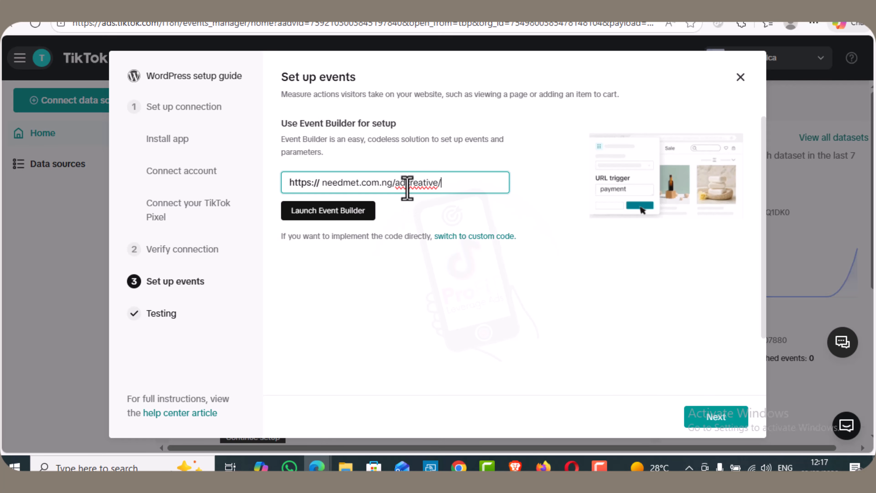
pyautogui.click(336, 218)
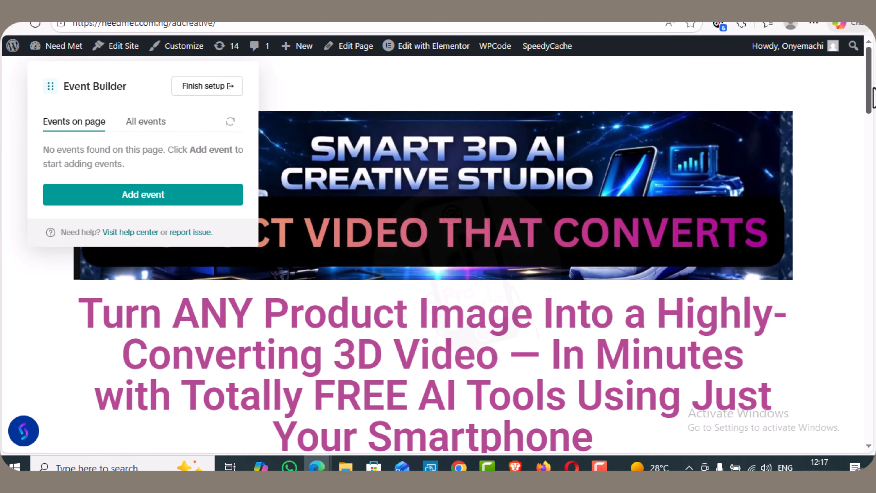
# Step: Look over the page's payment buttons and add a Button Clicks event tracking the "N4,900 INSTEAD OF N11,900" button
pyautogui.scroll(-10, 873, 98)
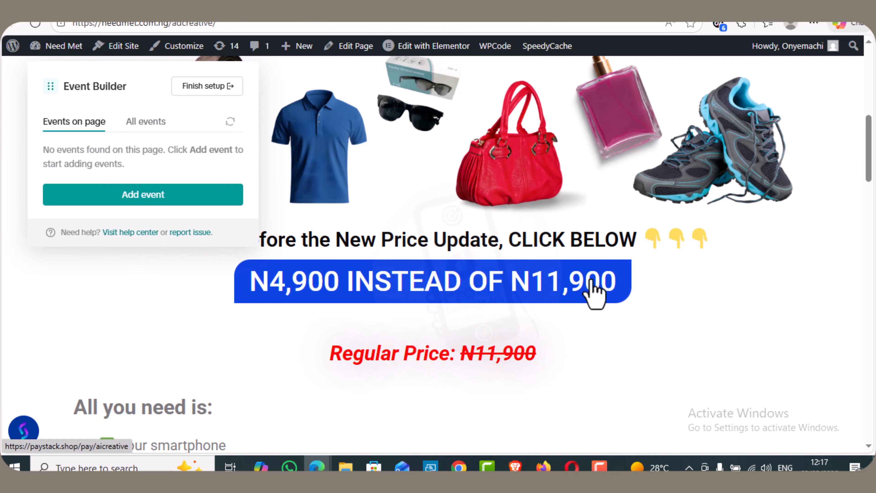
pyautogui.moveTo(868, 148); pyautogui.dragTo(872, 292)
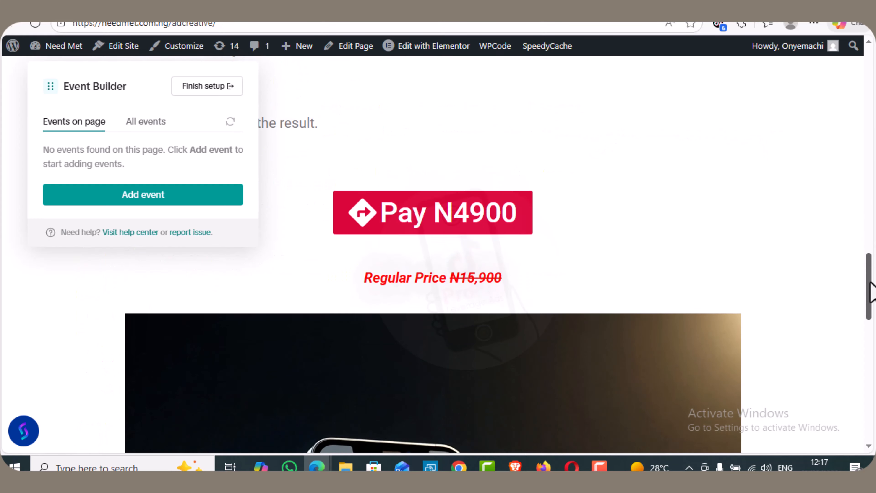
pyautogui.moveTo(862, 368); pyautogui.dragTo(861, 94)
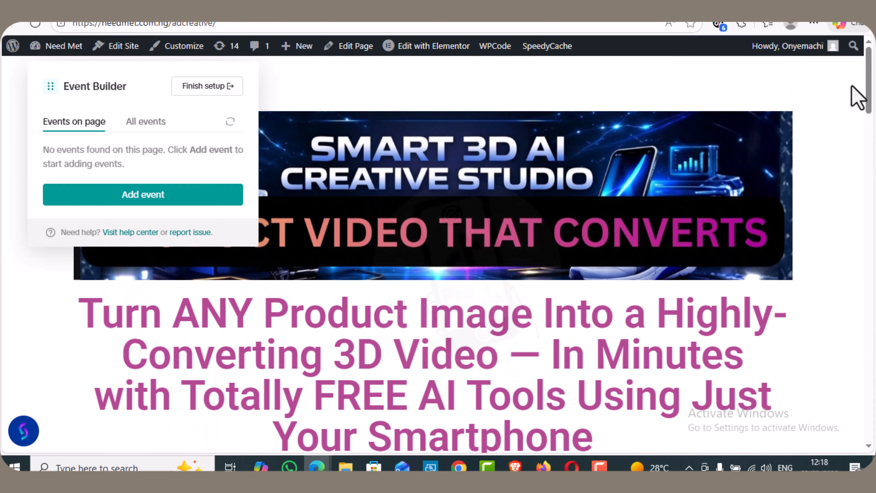
pyautogui.click(130, 195)
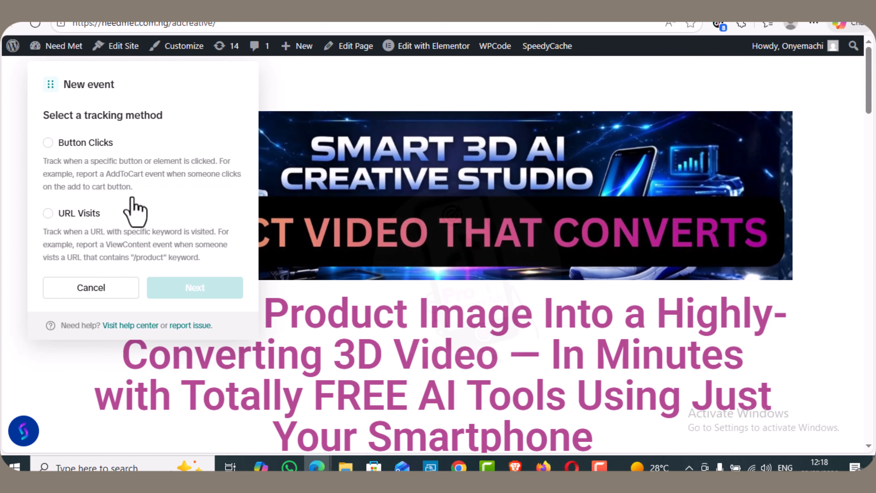
pyautogui.click(51, 145)
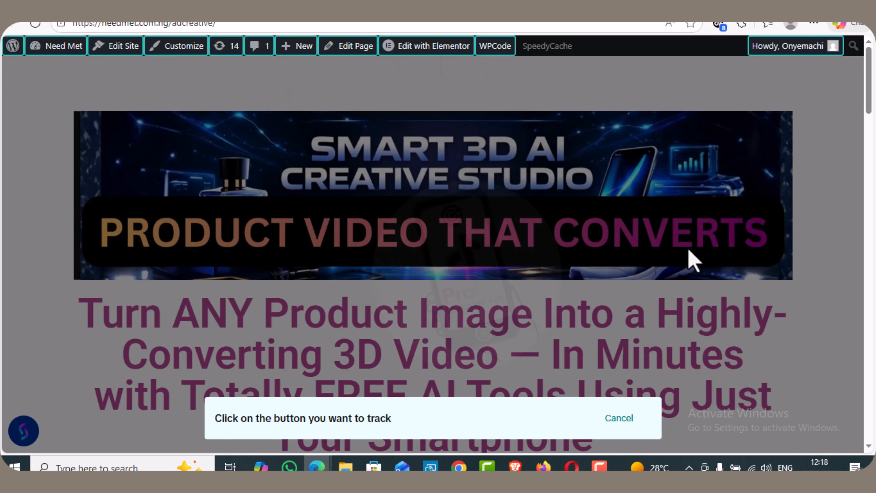
pyautogui.moveTo(869, 87); pyautogui.dragTo(870, 196)
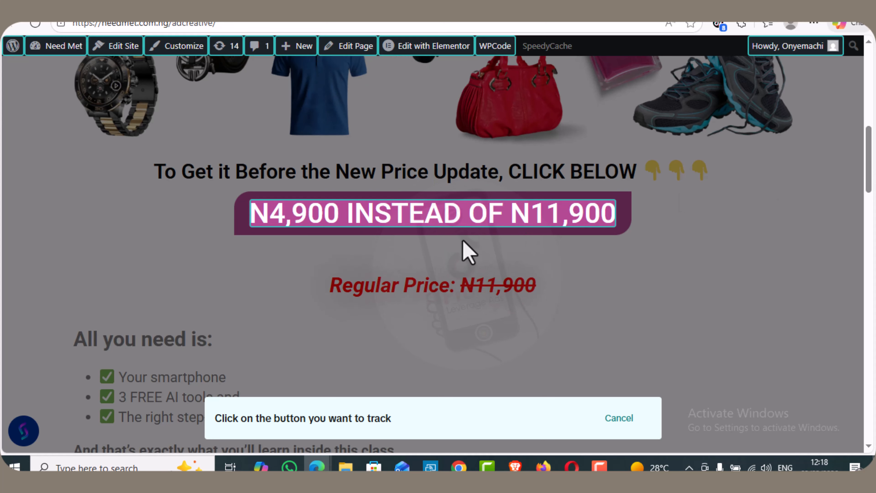
pyautogui.click(408, 215)
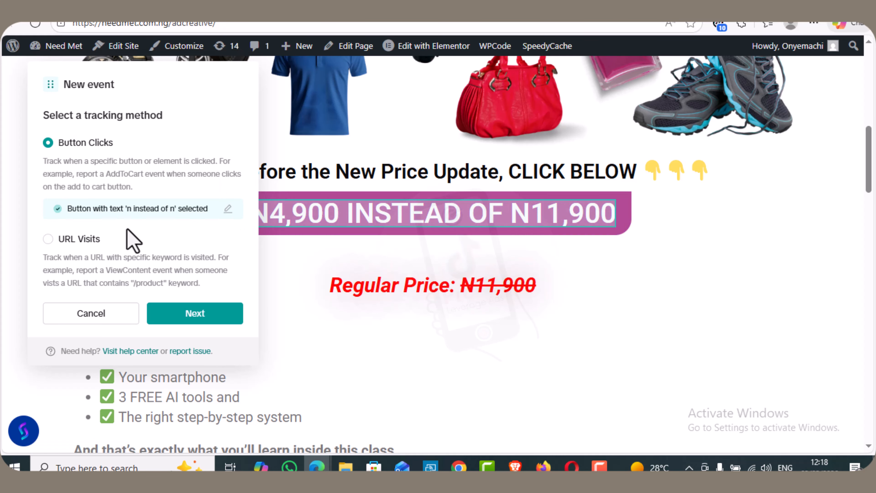
pyautogui.click(197, 321)
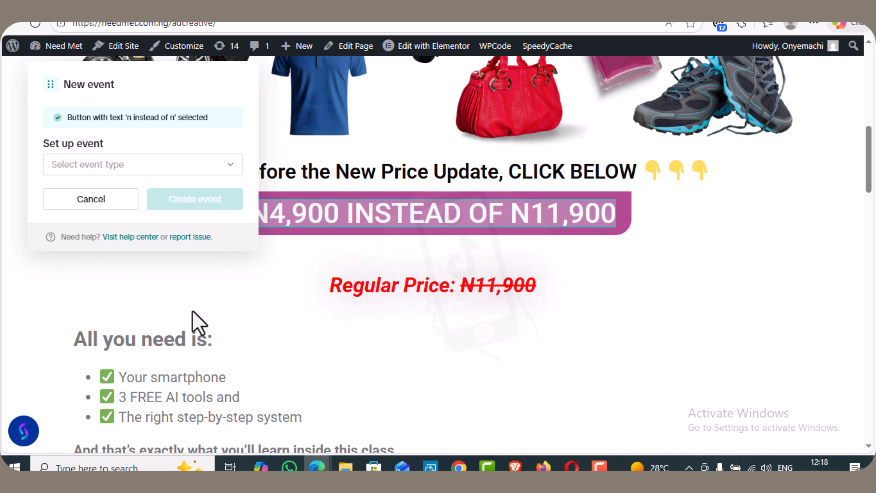
# Step: Set the event type for the "N4,900 INSTEAD OF N11,900" button to Initiate Checkout and create the event
pyautogui.click(194, 172)
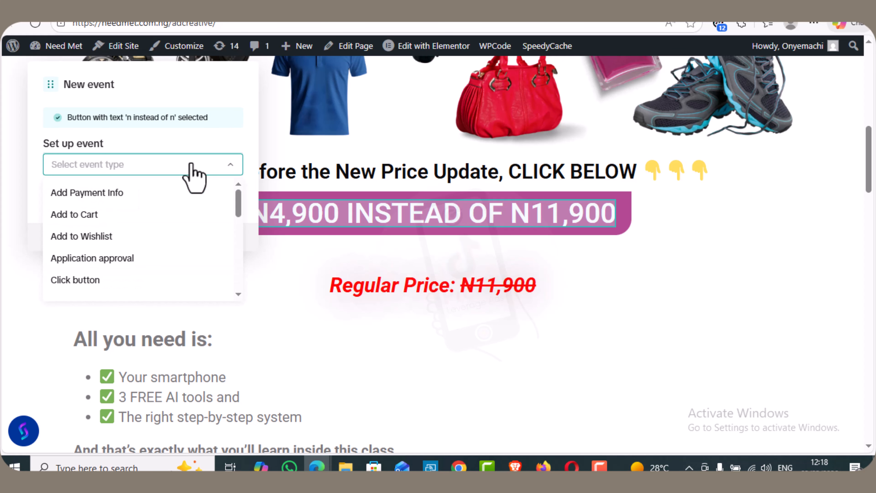
pyautogui.moveTo(239, 207); pyautogui.dragTo(240, 221)
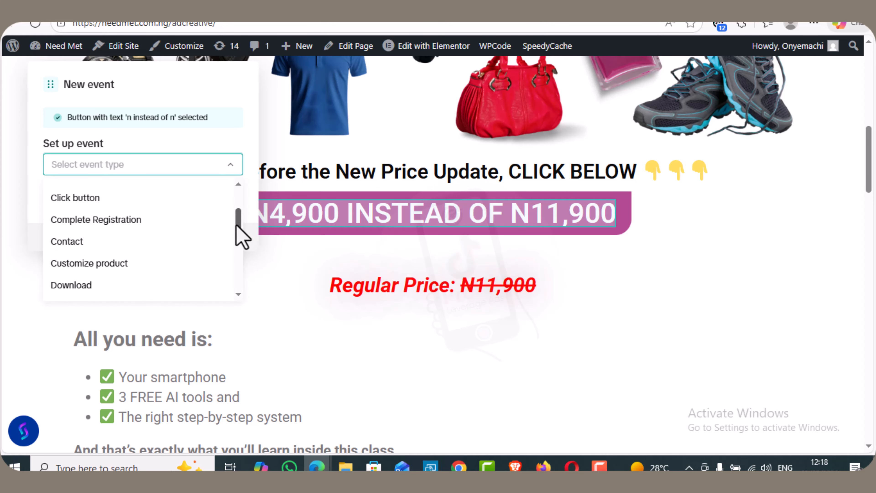
pyautogui.moveTo(236, 226); pyautogui.dragTo(227, 248)
pyautogui.click(114, 235)
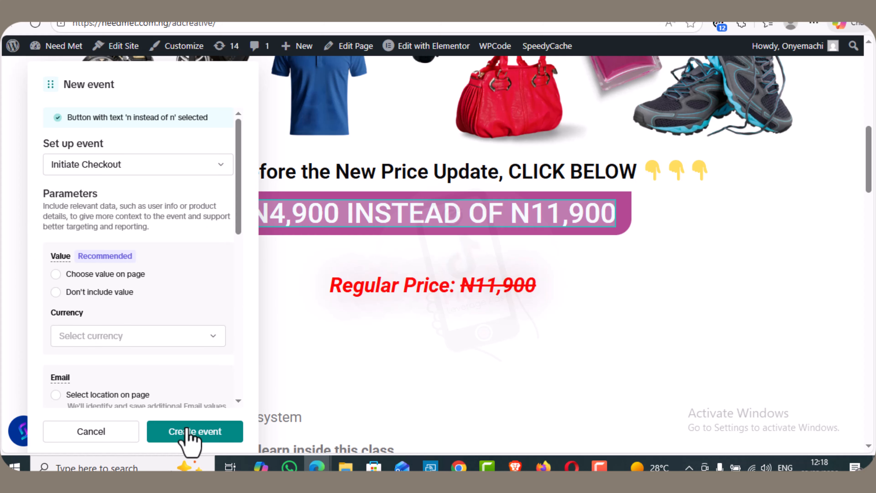
pyautogui.click(203, 435)
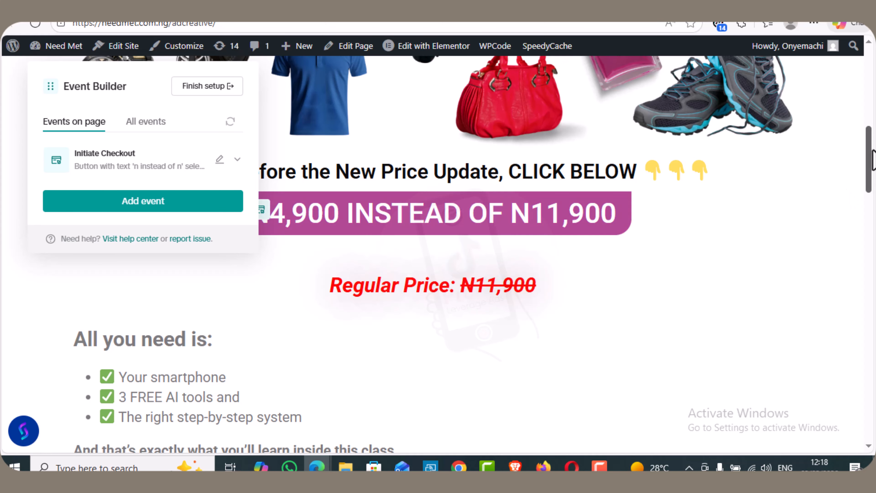
# Step: Add another Button Clicks event tracking the "Pay N4900" button further down the page, and proceed to its event setup
pyautogui.moveTo(869, 167)
pyautogui.mouseDown()
pyautogui.moveTo(867, 274)
pyautogui.moveTo(867, 170)
pyautogui.mouseUp()
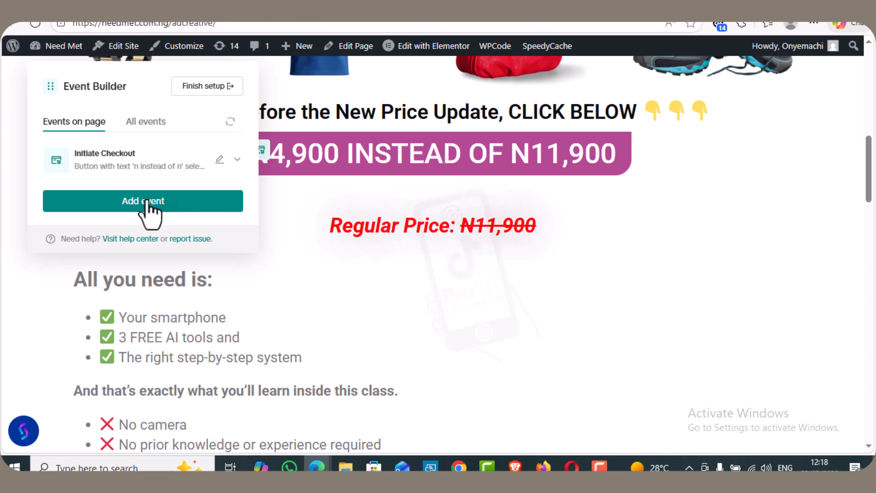
pyautogui.click(205, 205)
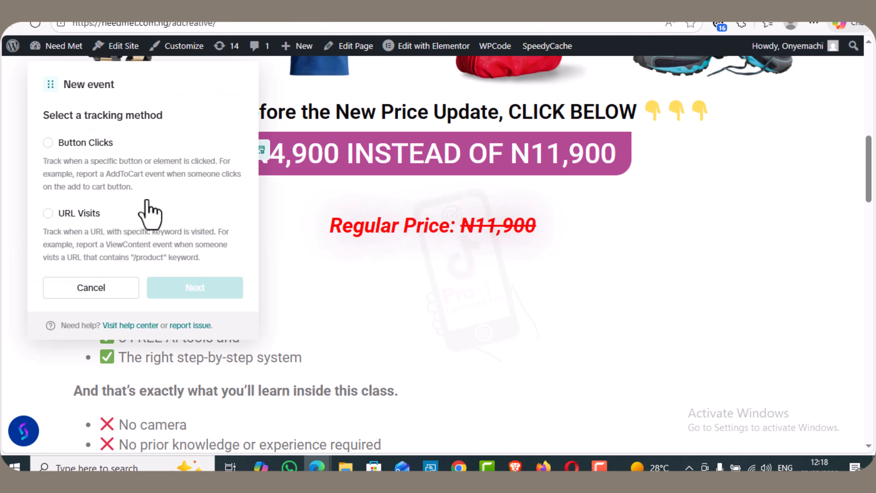
pyautogui.click(54, 142)
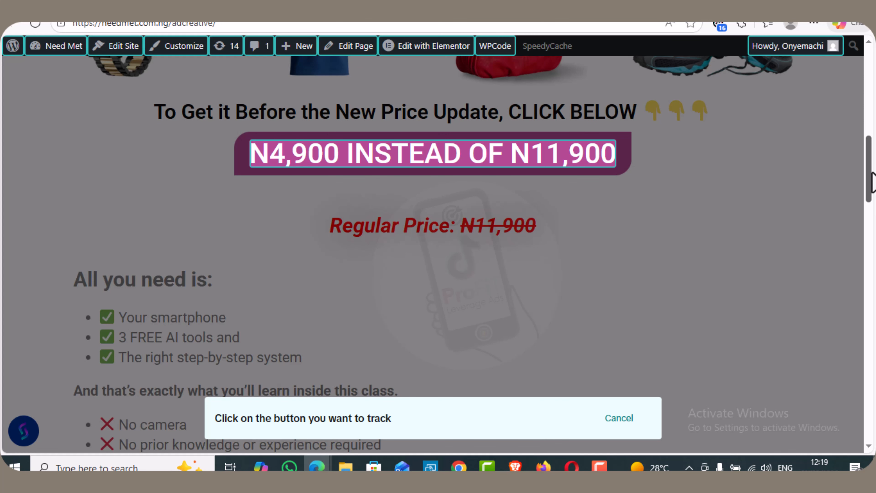
pyautogui.moveTo(868, 182); pyautogui.dragTo(869, 280)
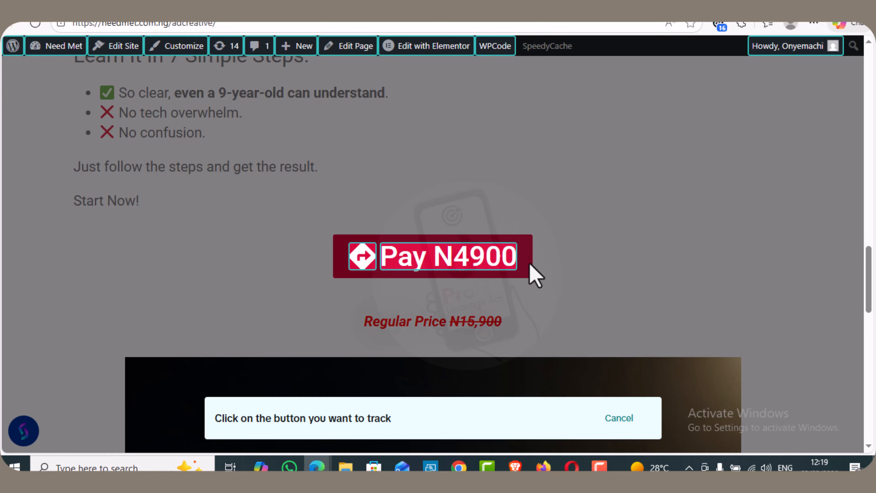
pyautogui.click(503, 263)
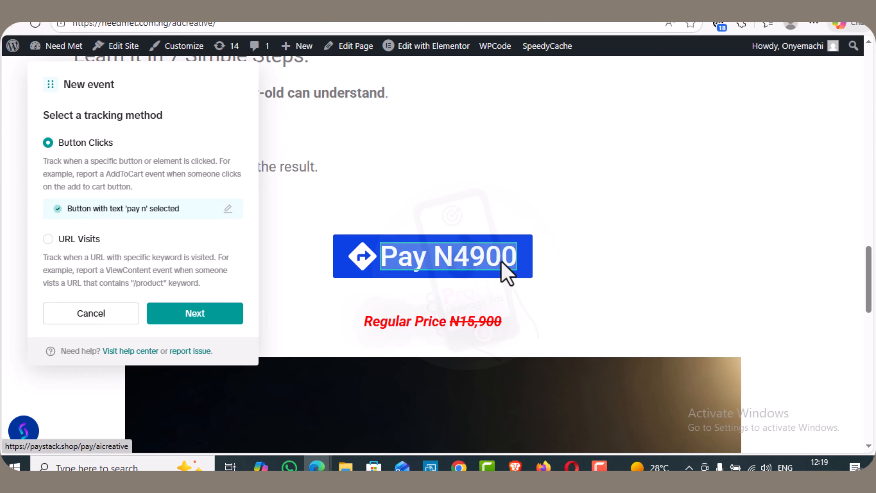
pyautogui.click(178, 317)
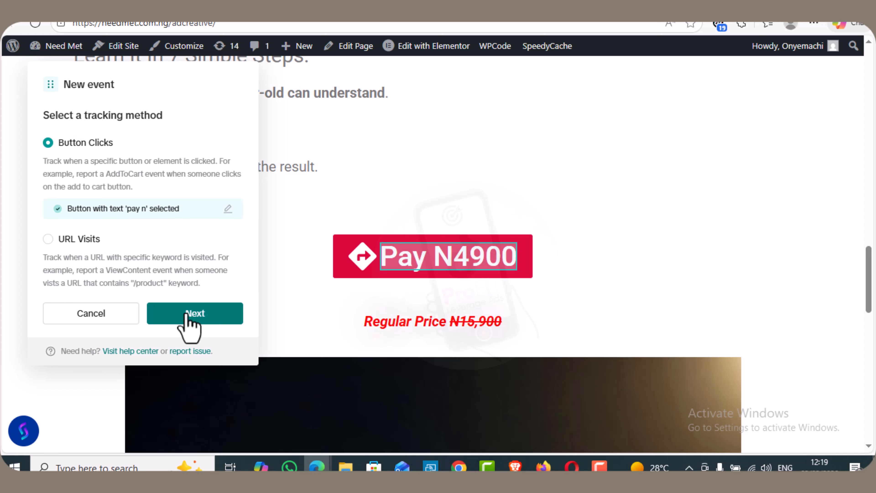
# Step: Assign the Initiate Checkout event type to the "Pay N4900" button and create the event
pyautogui.click(117, 168)
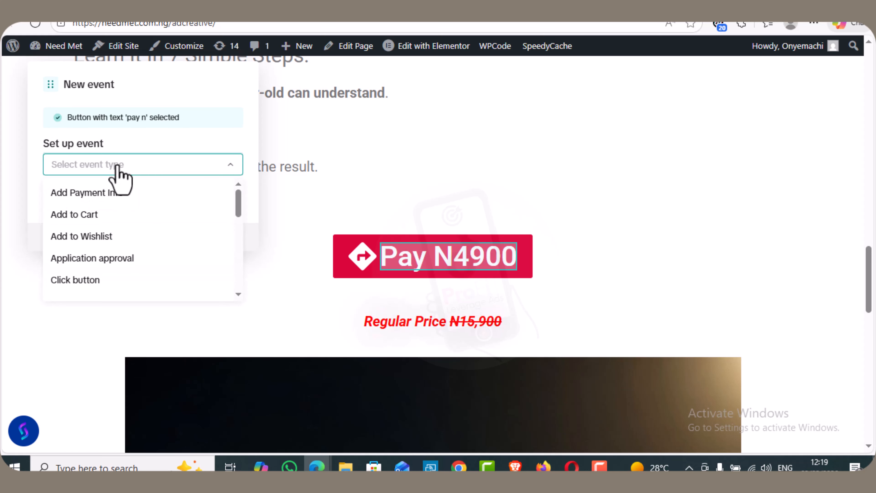
pyautogui.moveTo(234, 206); pyautogui.dragTo(239, 251)
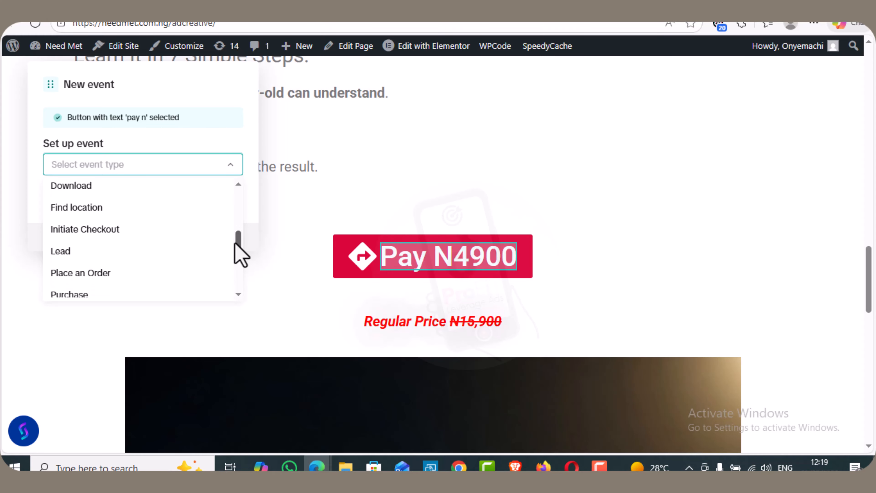
pyautogui.click(121, 236)
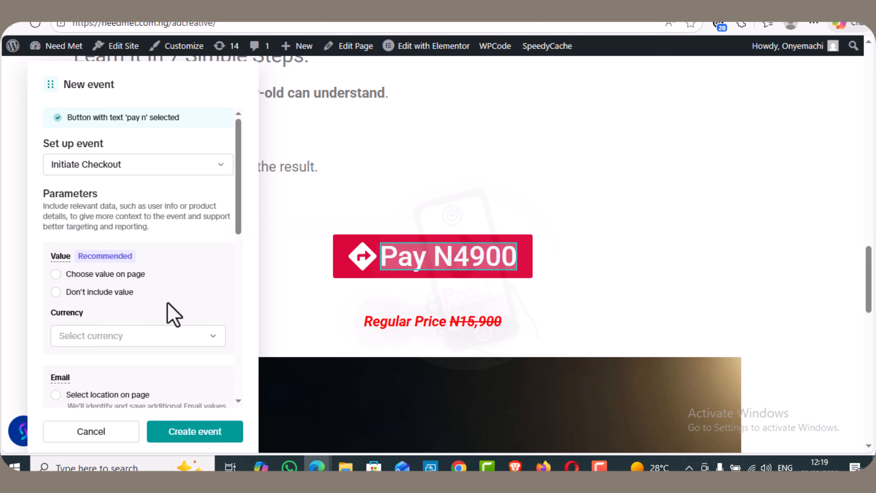
pyautogui.click(195, 432)
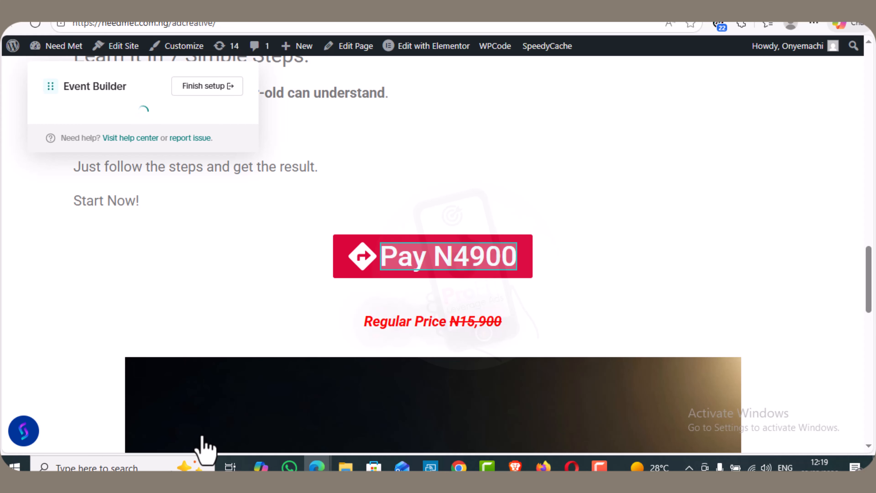
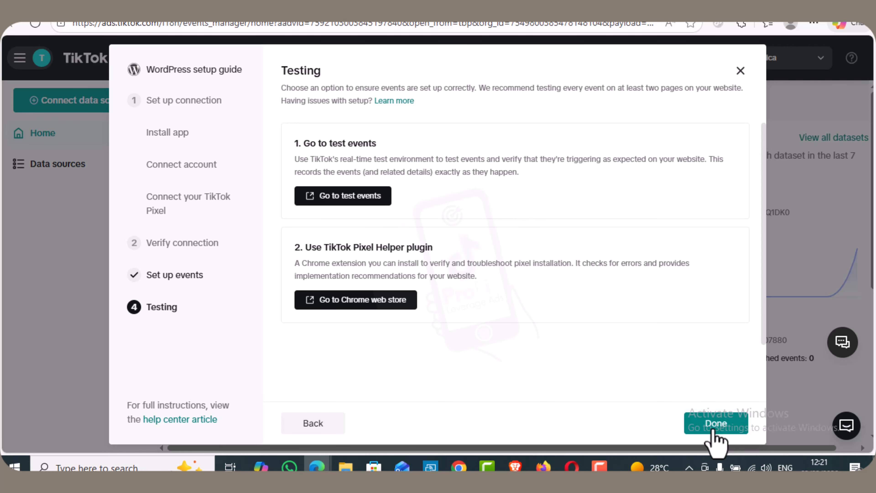
# Step: Finish the WordPress setup guide, acknowledge the terms and conditions notice, and look over the Global Africa pixel's event overview
pyautogui.click(713, 429)
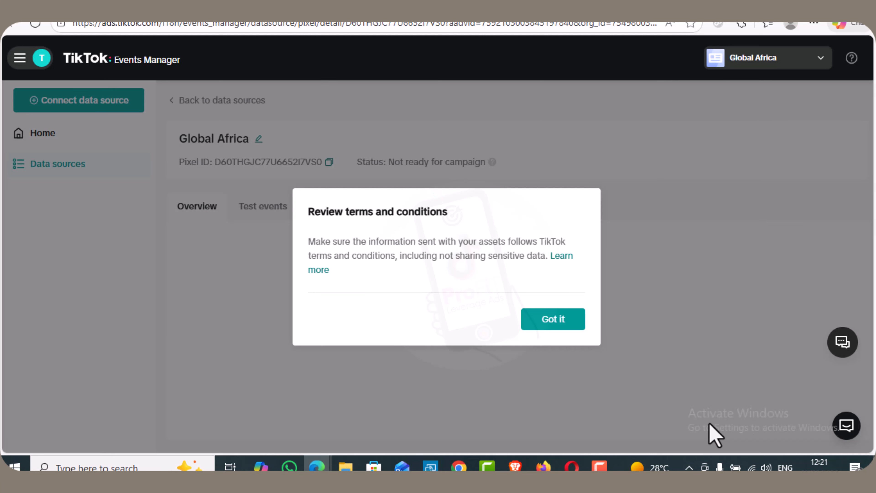
pyautogui.click(551, 319)
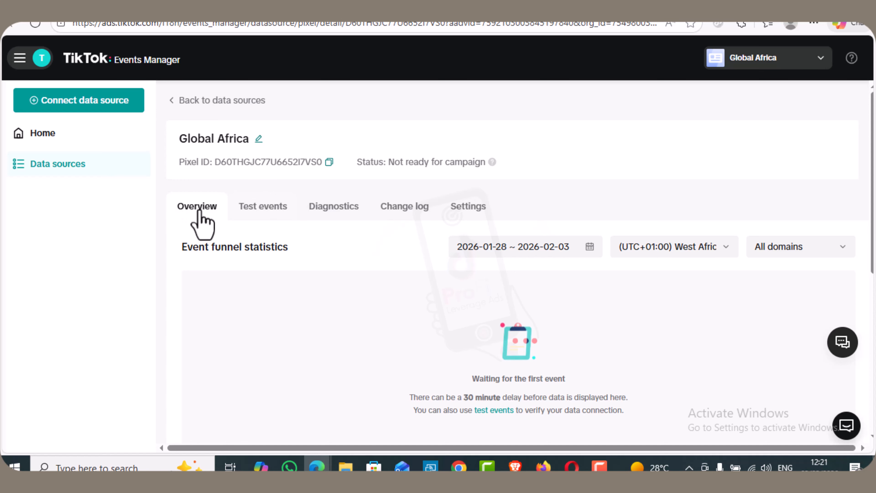
pyautogui.scroll(-8, 309, 323)
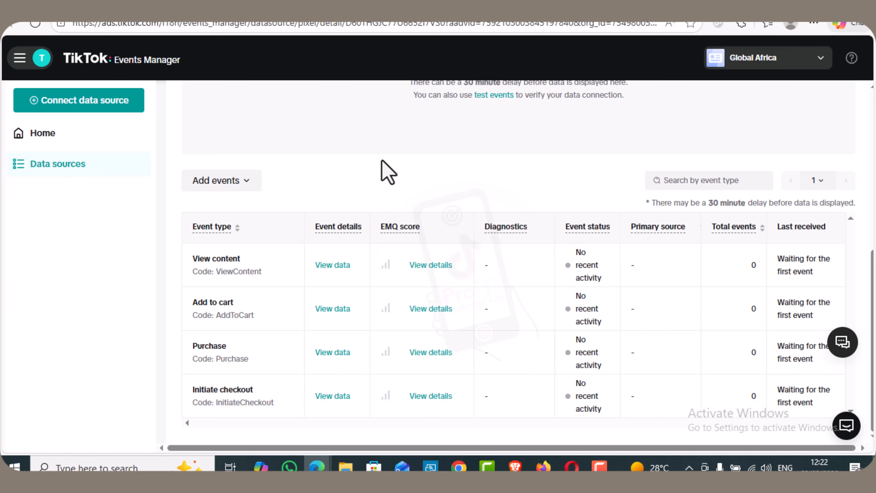
pyautogui.scroll(8, 388, 152)
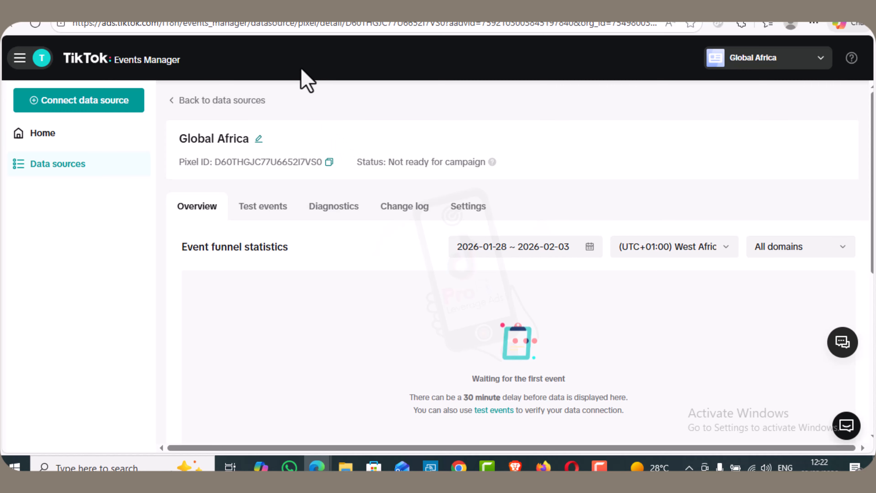
# Step: Switch to the TikTok Ads Manager draft and open the 3D SALES campaign-level settings
pyautogui.click(296, 23)
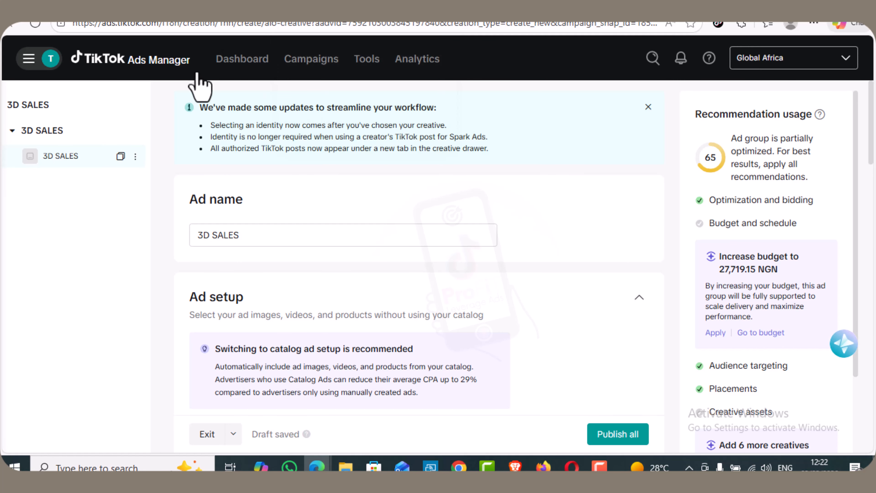
pyautogui.click(34, 107)
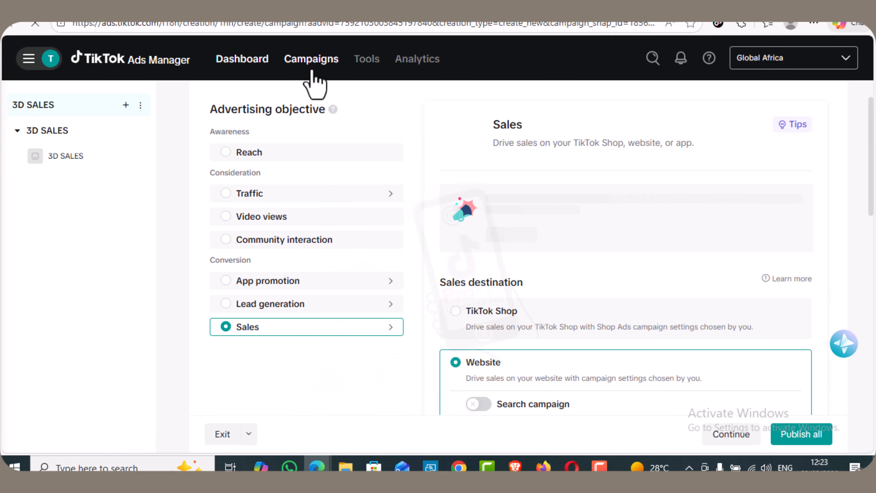
pyautogui.click(303, 62)
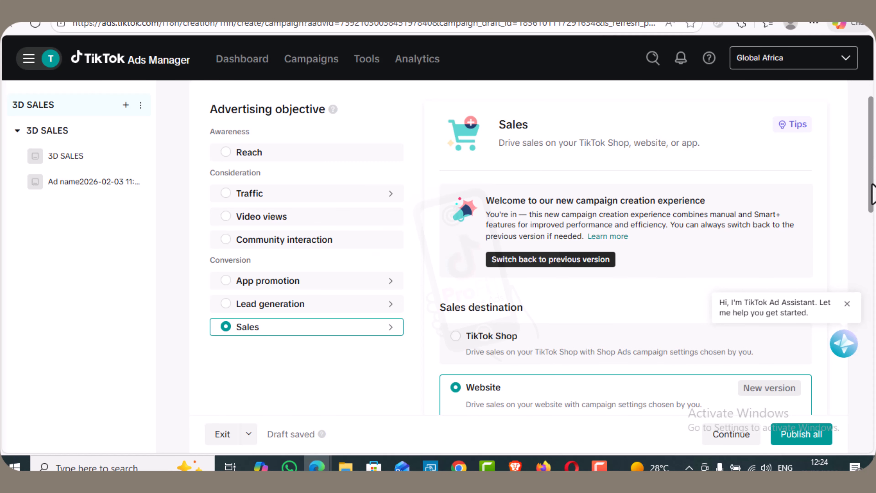
# Step: Review the campaign settings, continue to the 3D SALES ad group, and skip the ad group management tour
pyautogui.moveTo(873, 161); pyautogui.dragTo(875, 292)
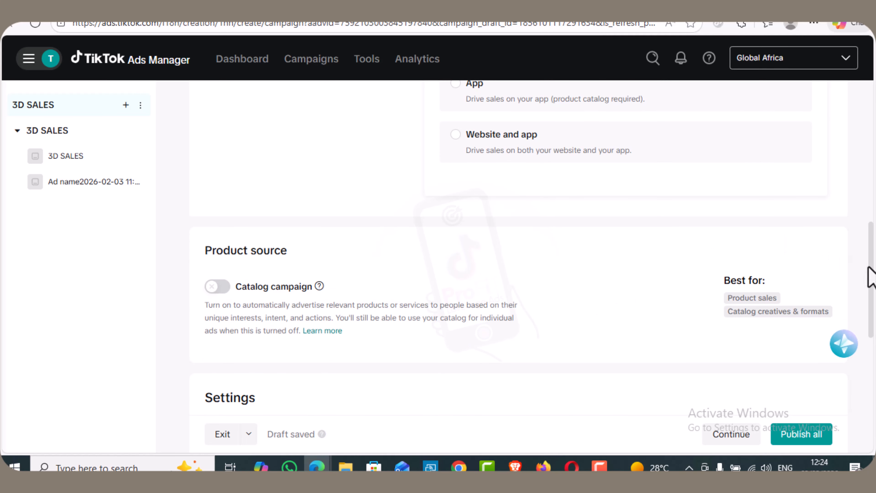
pyautogui.moveTo(872, 251); pyautogui.dragTo(855, 307)
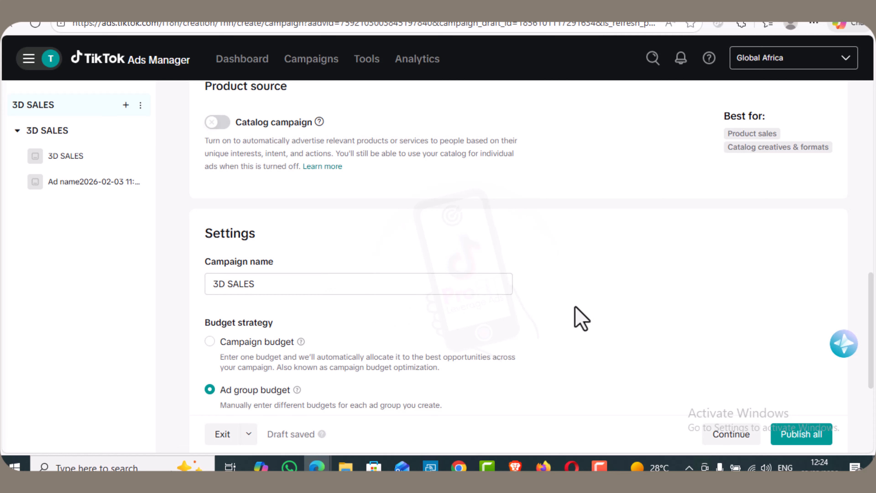
pyautogui.click(731, 436)
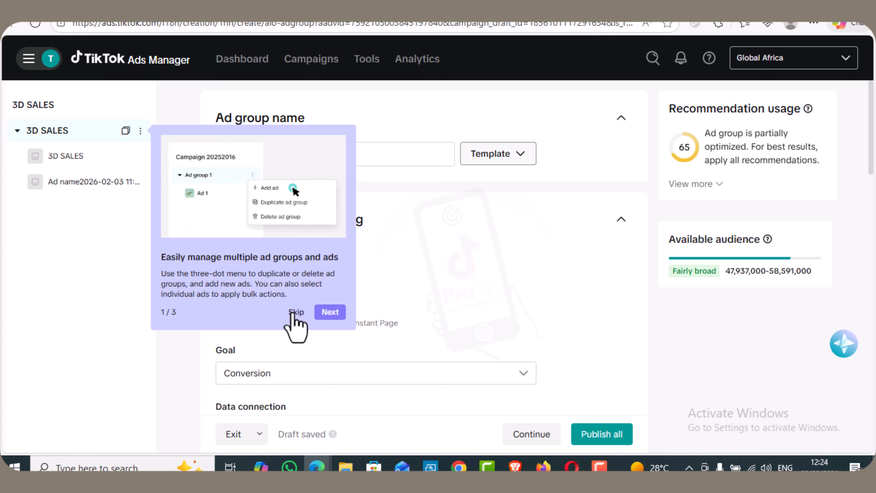
pyautogui.click(295, 311)
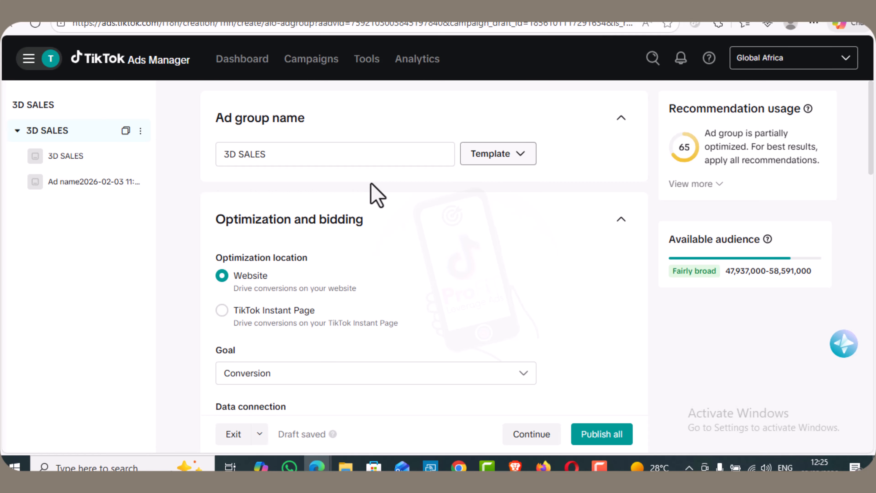
# Step: Set the ad group's data connection to Global Africa and choose Purchase as its optimization event
pyautogui.scroll(-3, 377, 195)
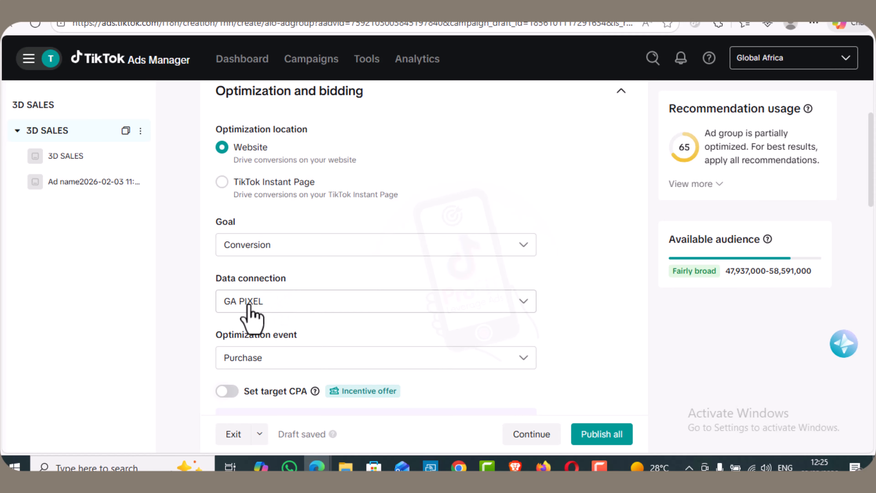
pyautogui.click(277, 308)
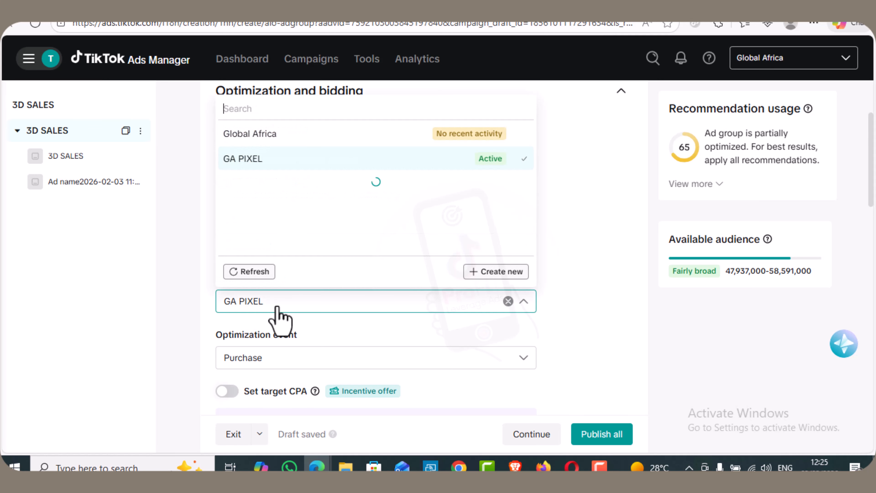
pyautogui.click(276, 136)
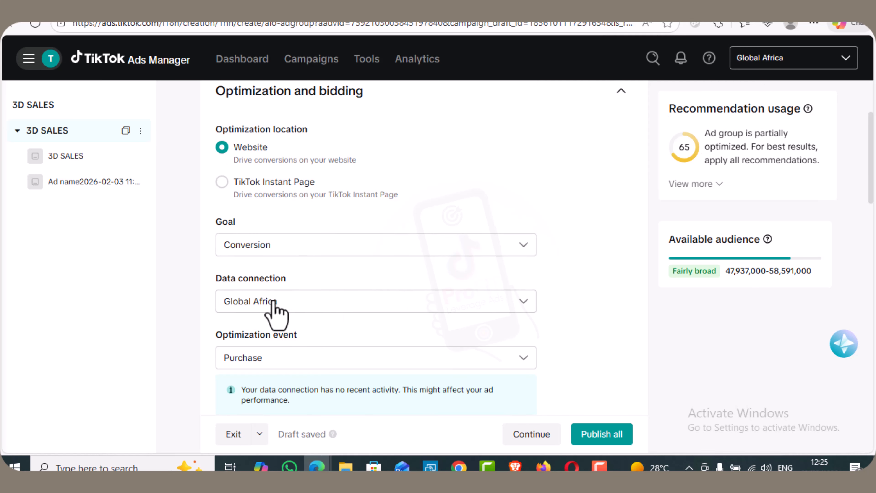
pyautogui.scroll(-3, 604, 312)
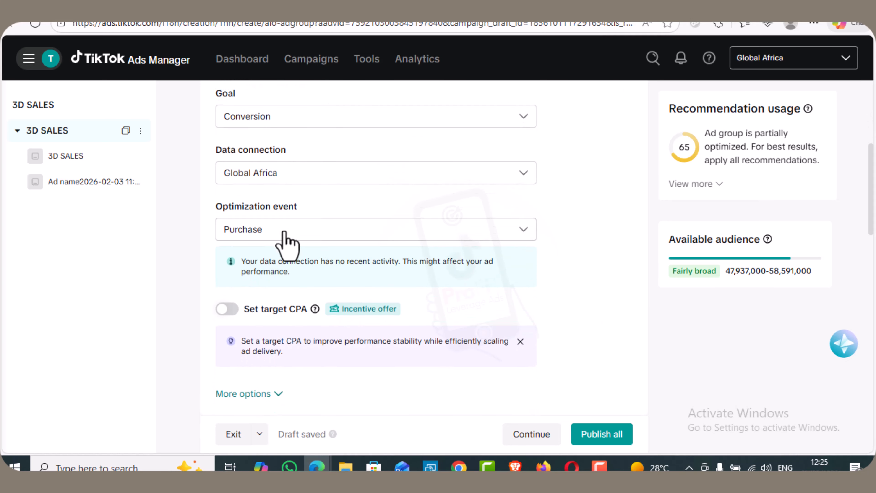
pyautogui.click(279, 231)
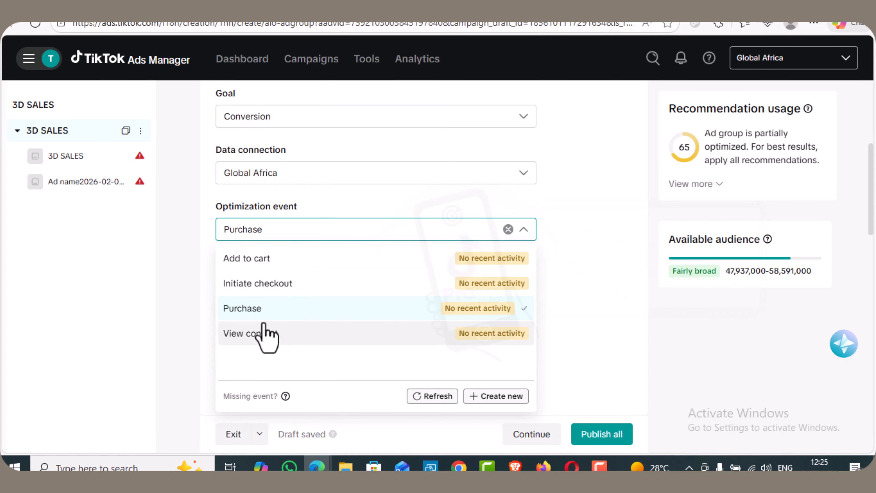
pyautogui.click(249, 309)
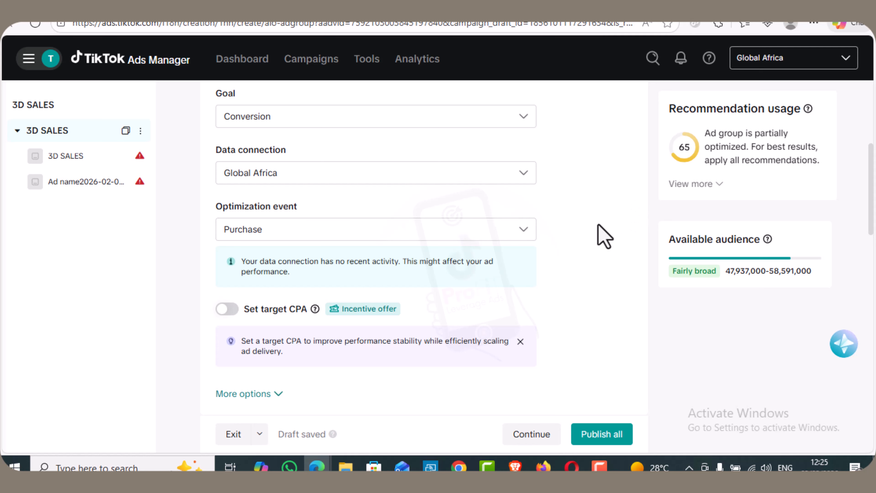
# Step: Review the ad group's optimization settings and the list of events available as its optimization event
pyautogui.scroll(-3, 605, 236)
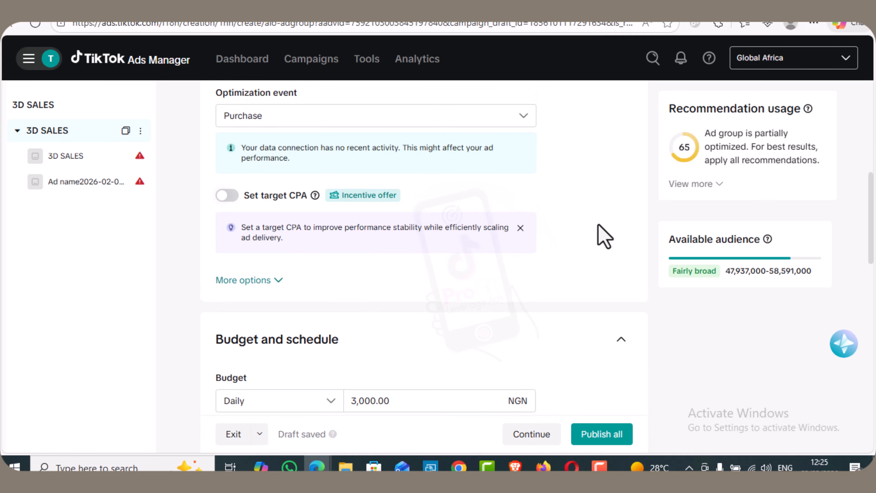
pyautogui.scroll(1, 602, 236)
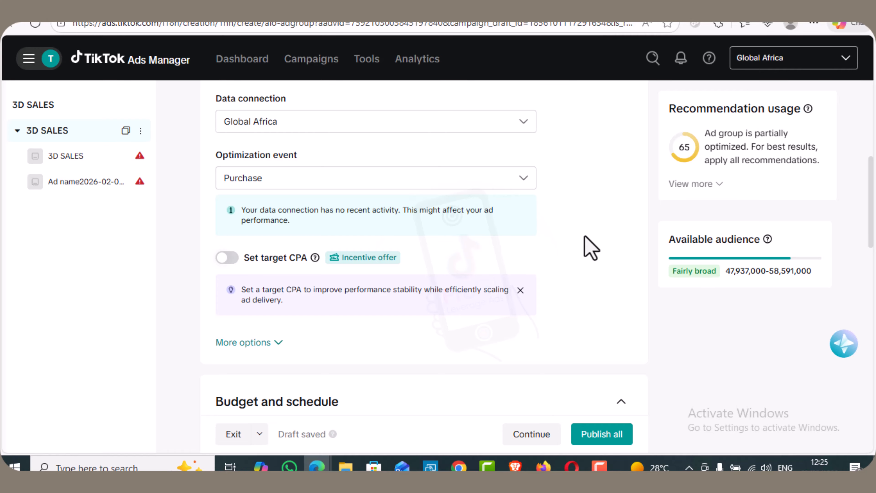
pyautogui.click(387, 186)
pyautogui.moveTo(298, 233)
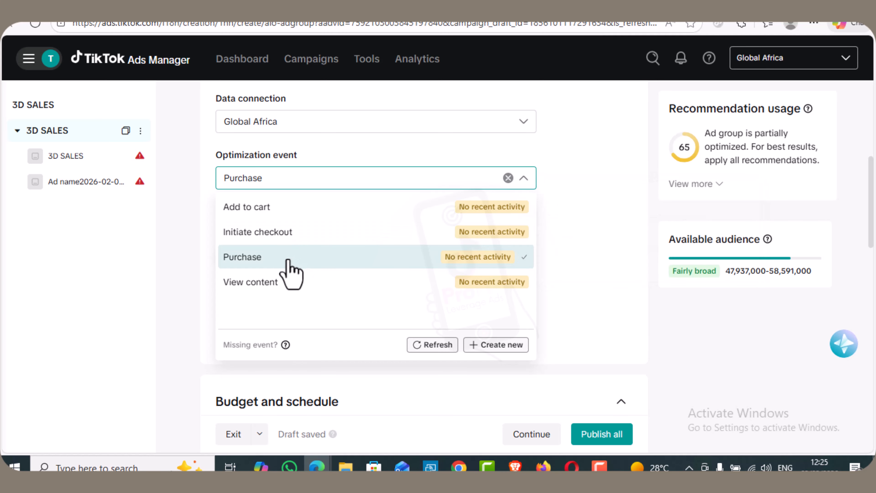
pyautogui.moveTo(288, 262)
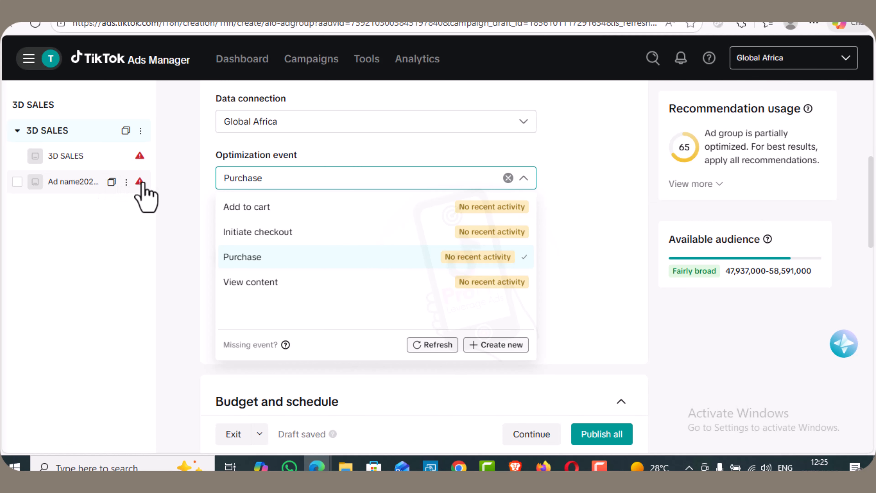
# Step: Permanently delete the extra ad whose name starts with "Ad name2026" from the 3D SALES ad group
pyautogui.click(126, 182)
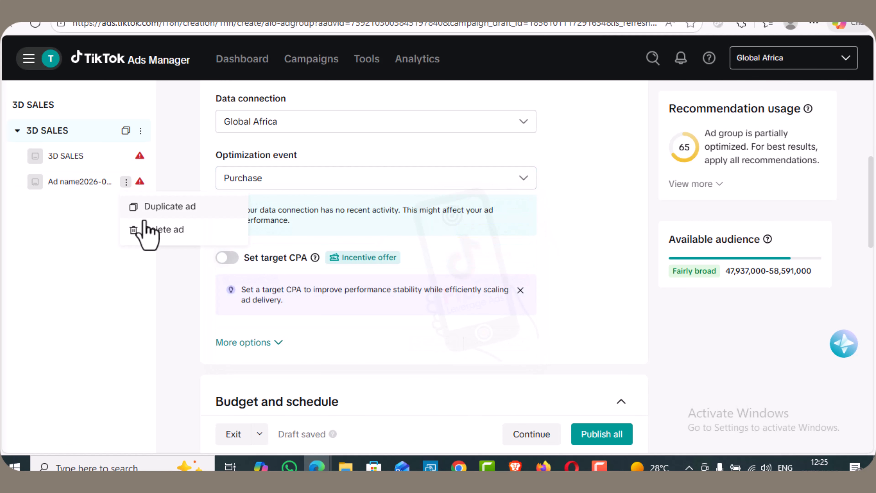
pyautogui.click(157, 234)
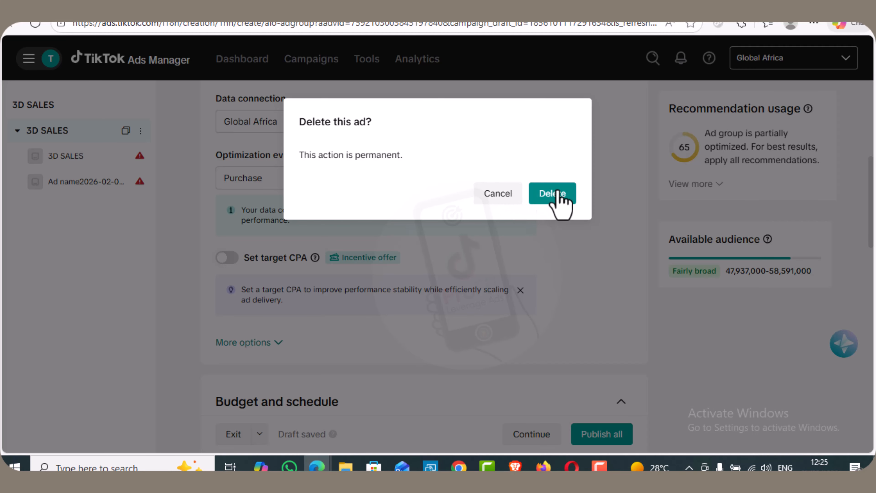
pyautogui.click(552, 193)
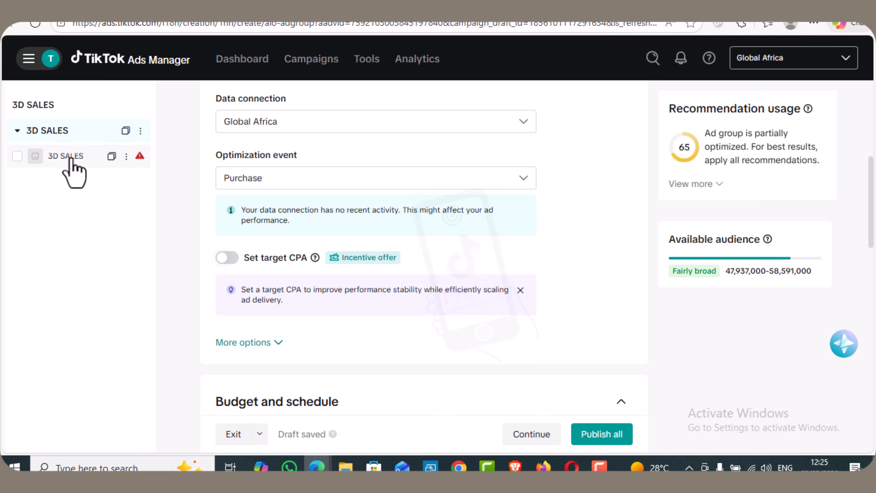
# Step: Check the 3D SALES ad's setup down to its destination URL, and return to the ad group's data connection and optimization event settings
pyautogui.click(72, 159)
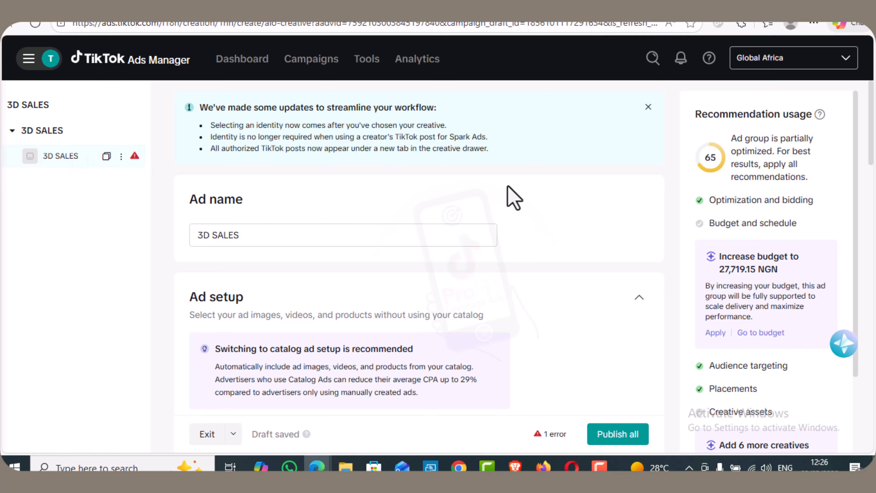
pyautogui.scroll(-10, 512, 198)
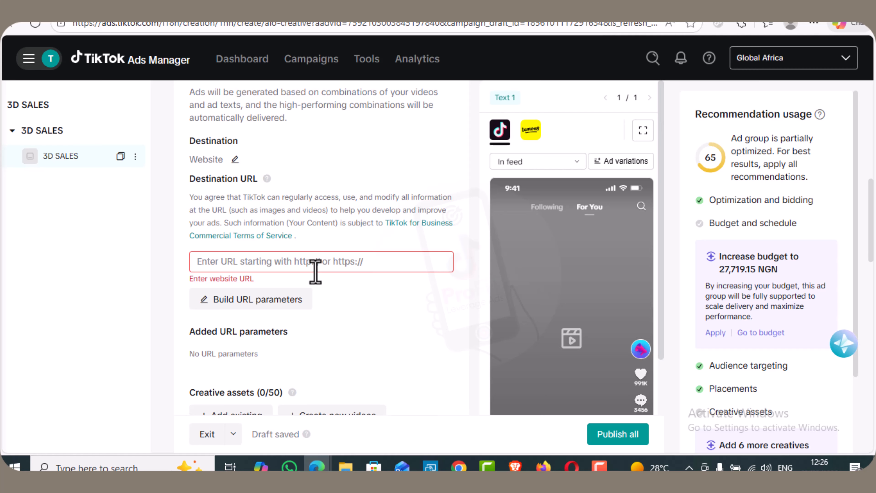
pyautogui.click(60, 135)
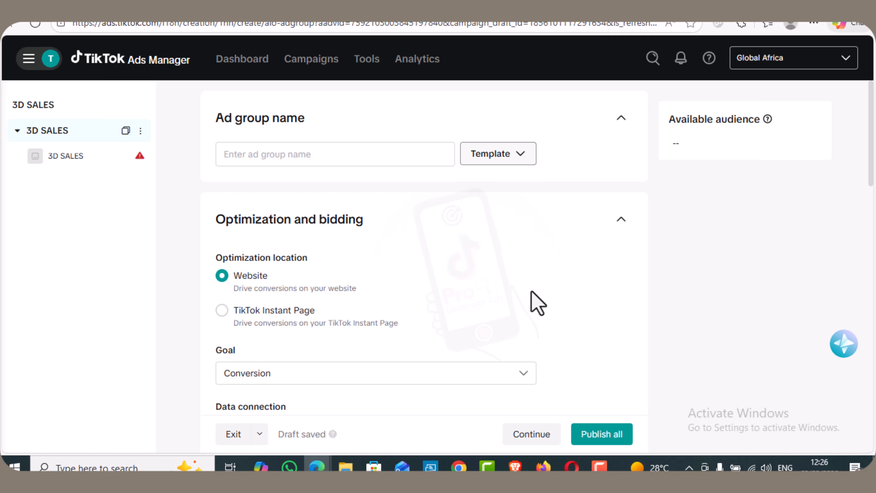
pyautogui.scroll(-4, 532, 304)
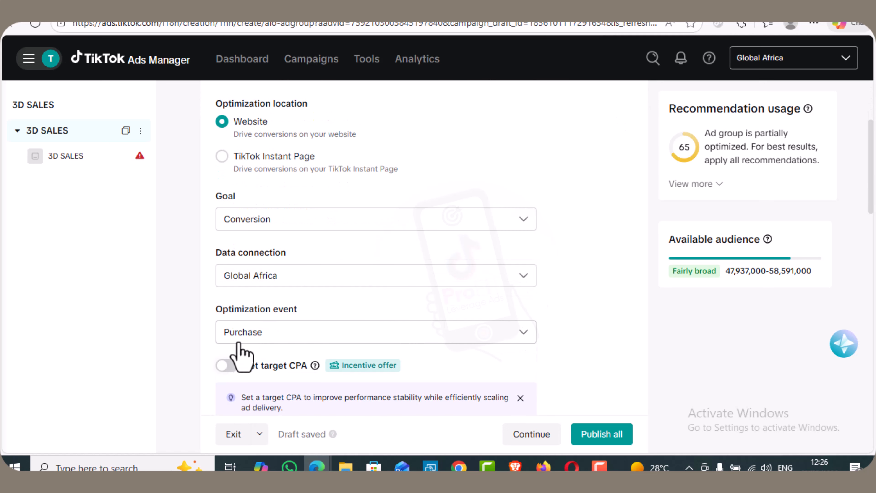